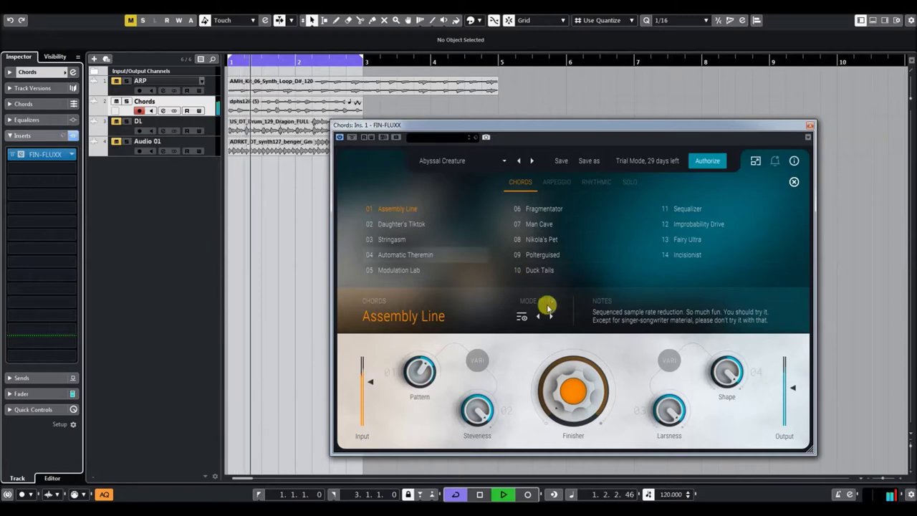
Audition the Assembly Line mode on the Chords track by varying Finisher, Shape and Steveness, and raise the plugin output slightly.
drag(580, 402, 580, 385)
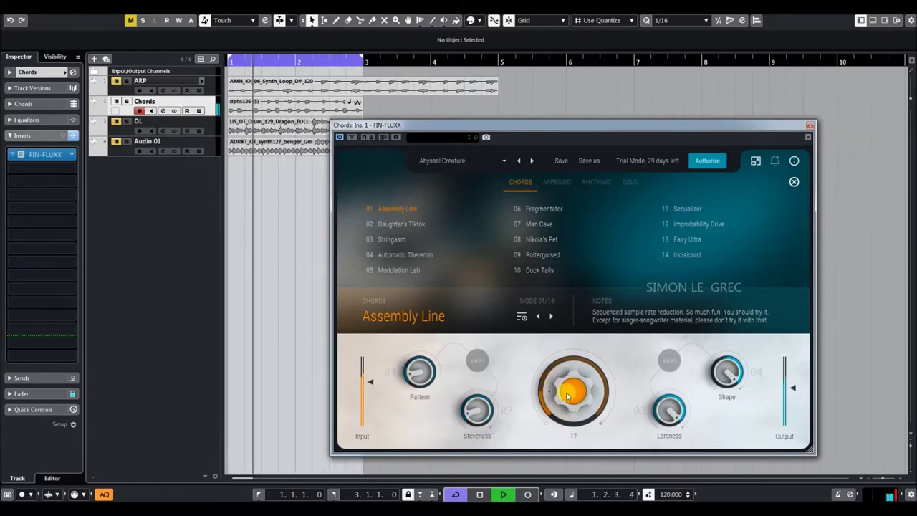
drag(726, 383, 732, 450)
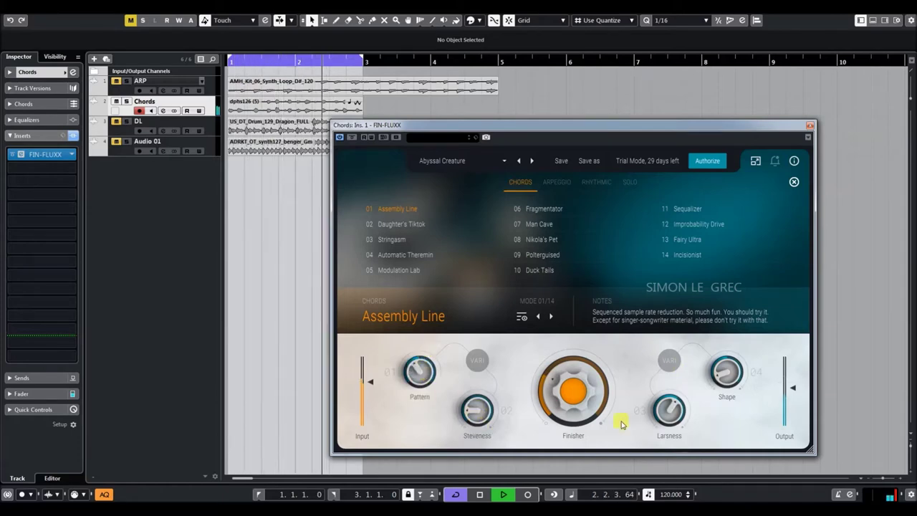
drag(794, 392, 795, 386)
drag(600, 394, 573, 408)
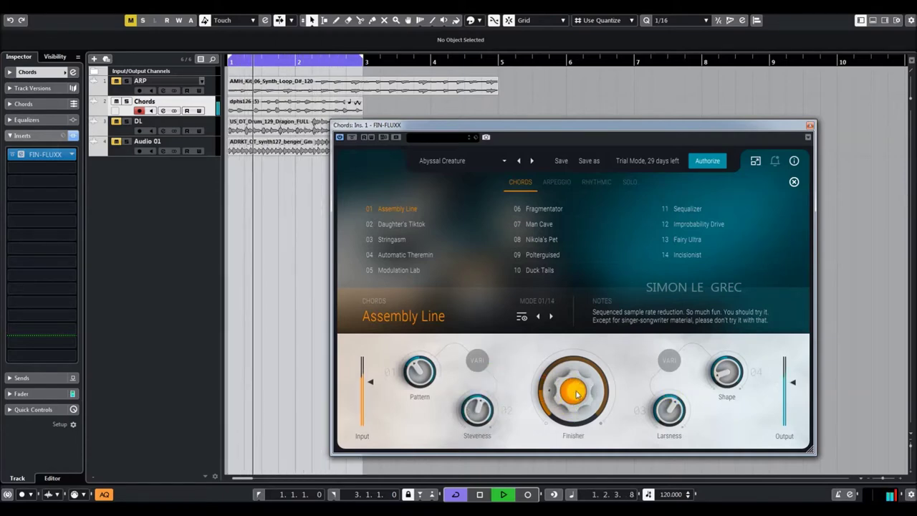
drag(578, 364, 581, 316)
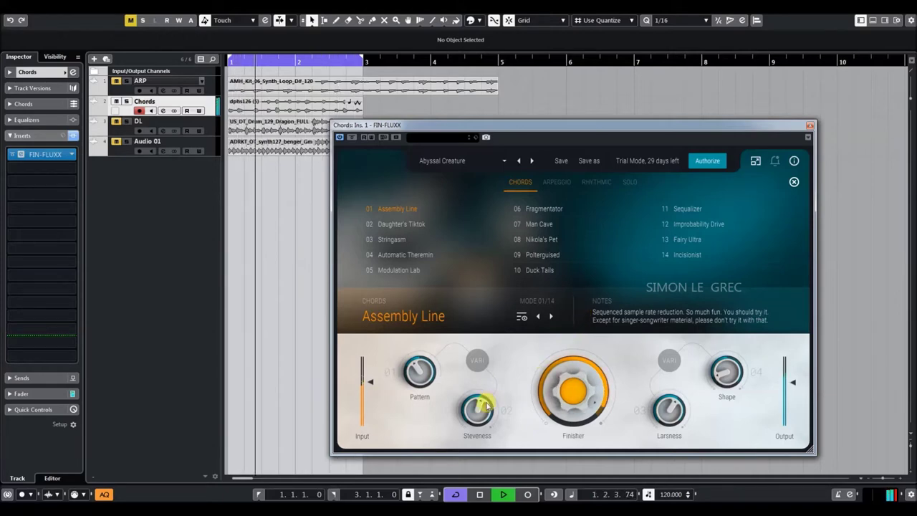
drag(498, 389, 489, 447)
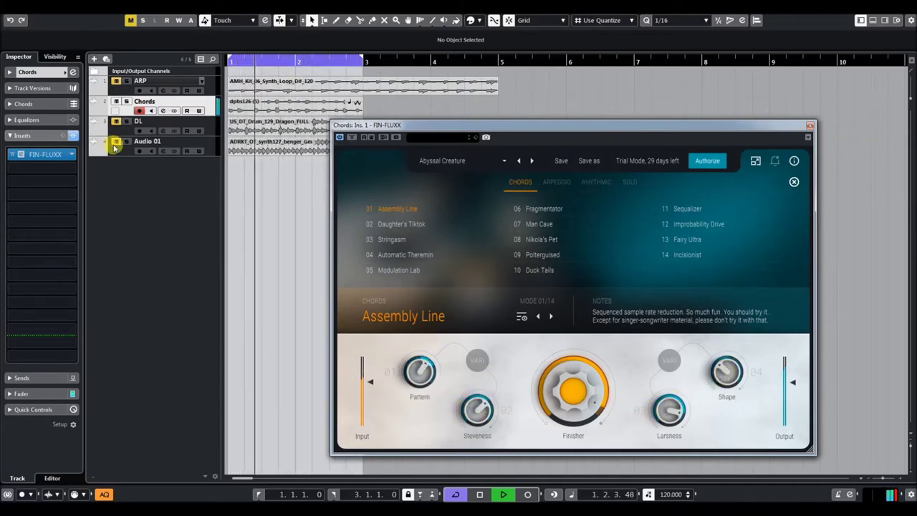
Unmute the DL drum track and vary Assembly Line's Steveness, Shape and Finisher against the beat.
click(117, 121)
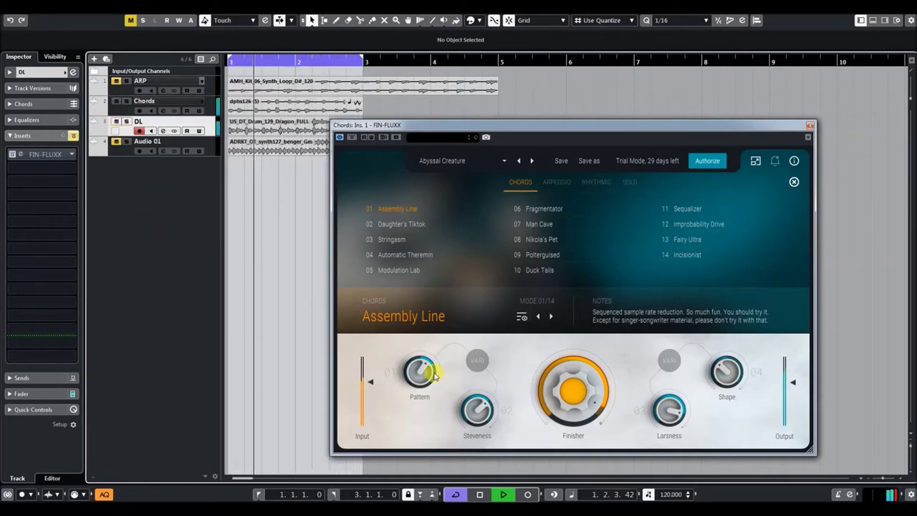
drag(481, 409, 494, 368)
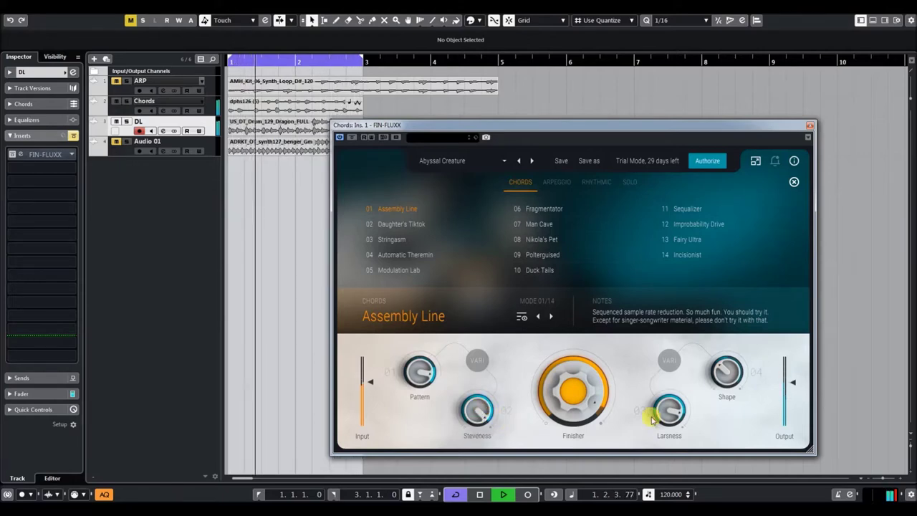
drag(726, 394, 727, 296)
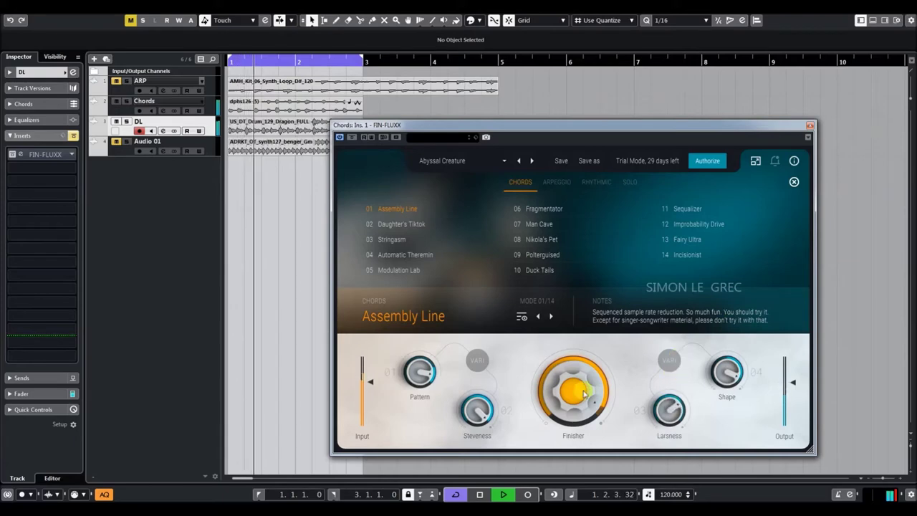
drag(581, 402, 581, 409)
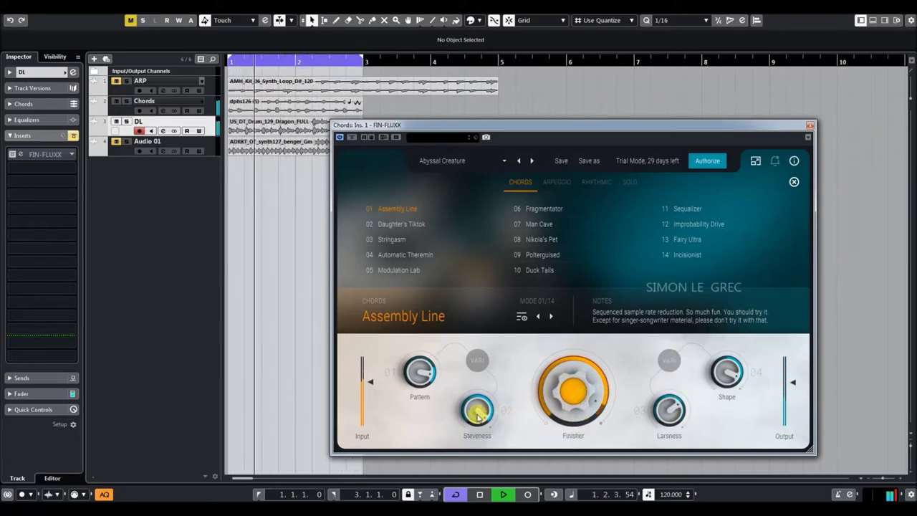
drag(484, 428, 487, 454)
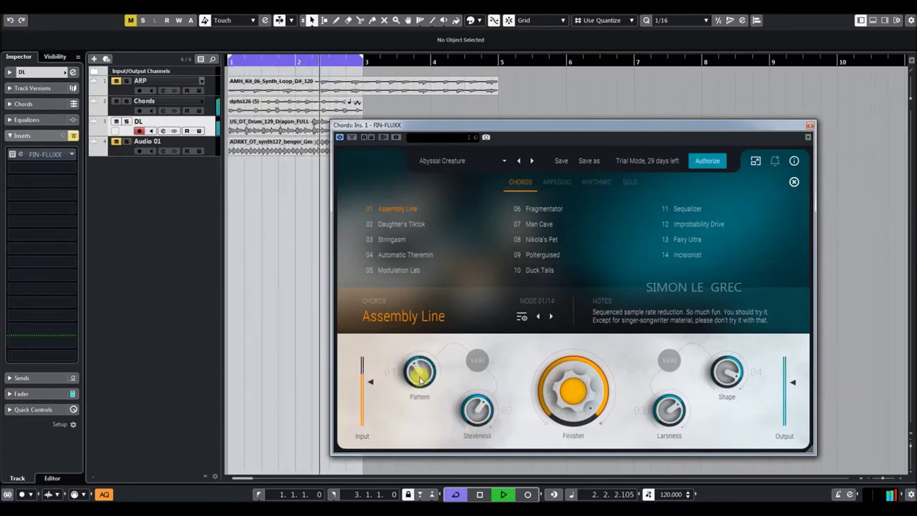
drag(472, 418, 487, 460)
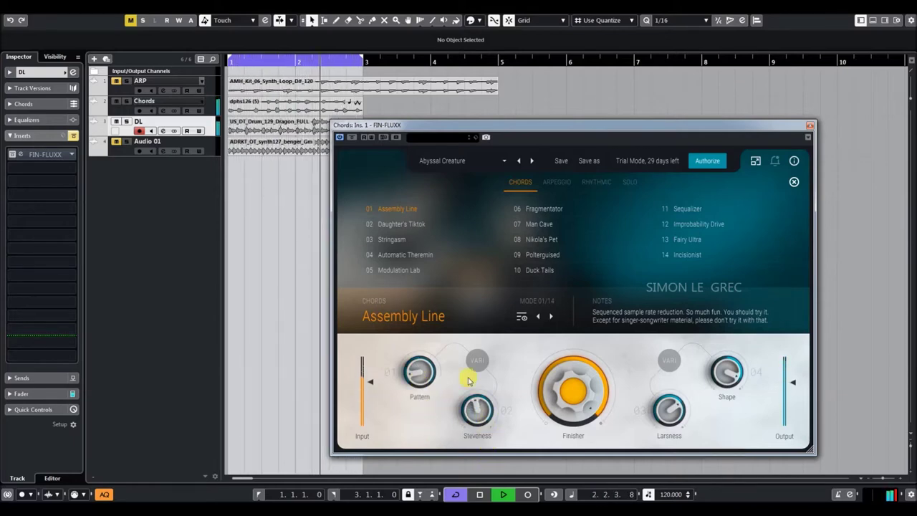
Load the Daughter's Tiktok mode, set Pattern to 3 On Table and raise Industrialize.
click(402, 225)
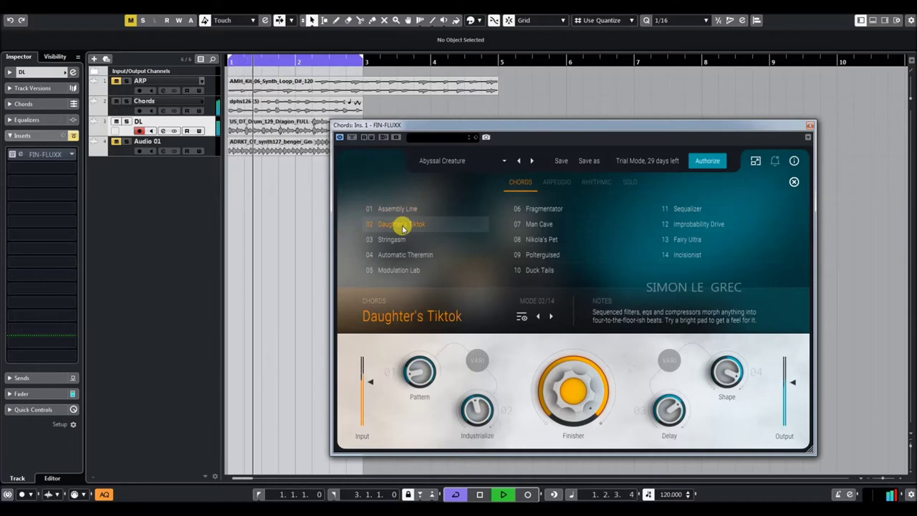
drag(423, 376, 417, 329)
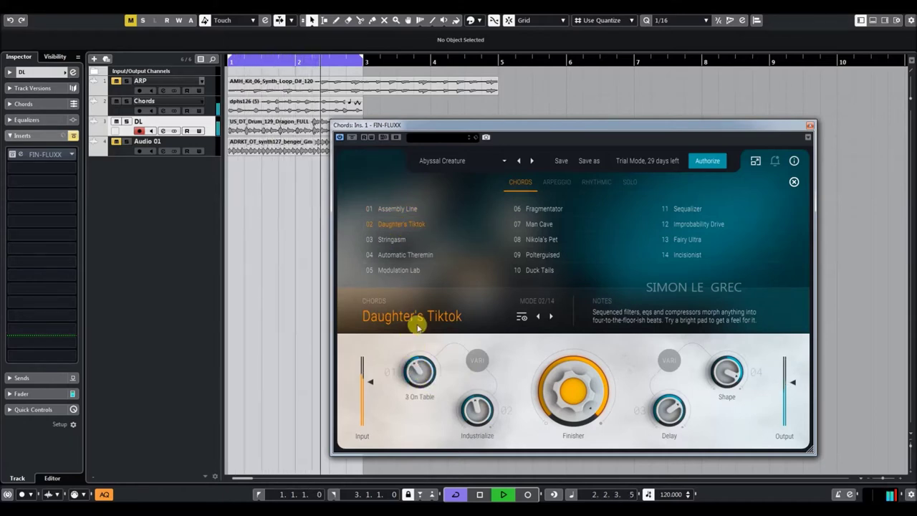
drag(479, 446, 484, 387)
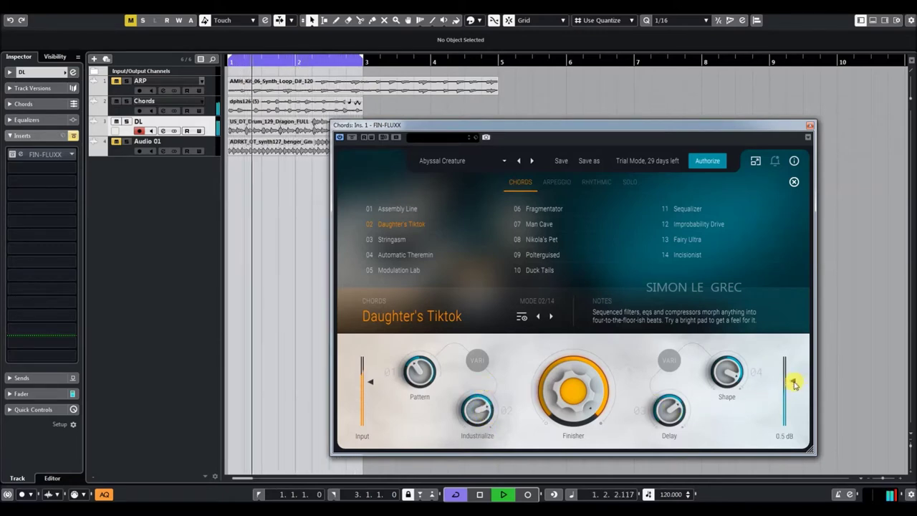
Mute the DL drum track and vary the Shape, Industrialize and Finisher amounts of the Daughter's Tiktok mode.
click(115, 121)
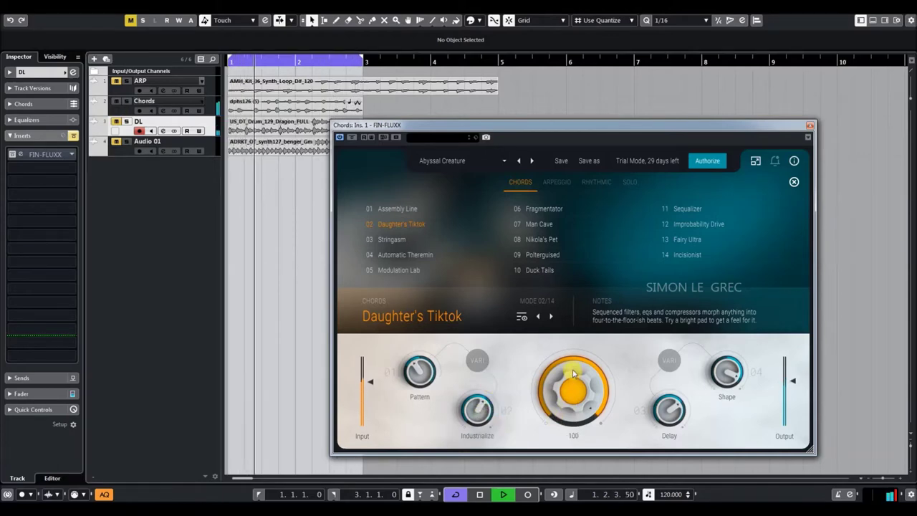
drag(726, 368, 734, 425)
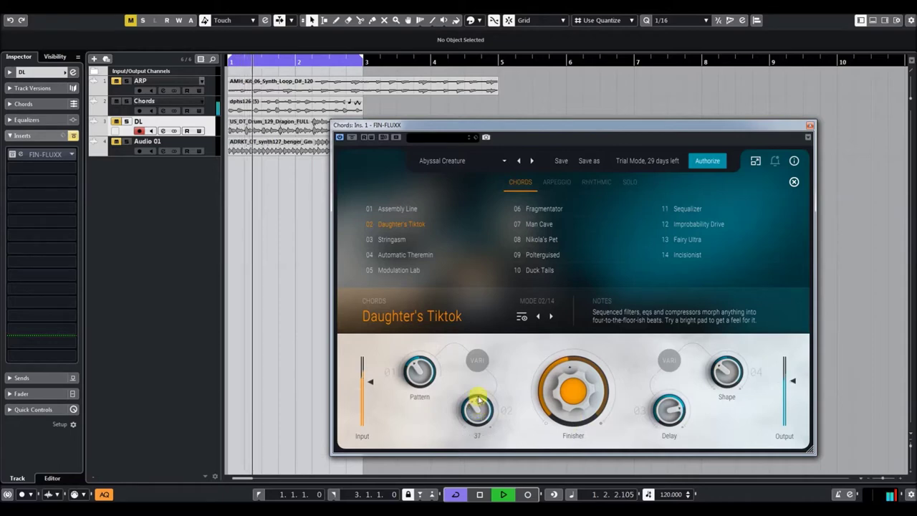
mouse_move(676, 428)
drag(726, 351, 728, 289)
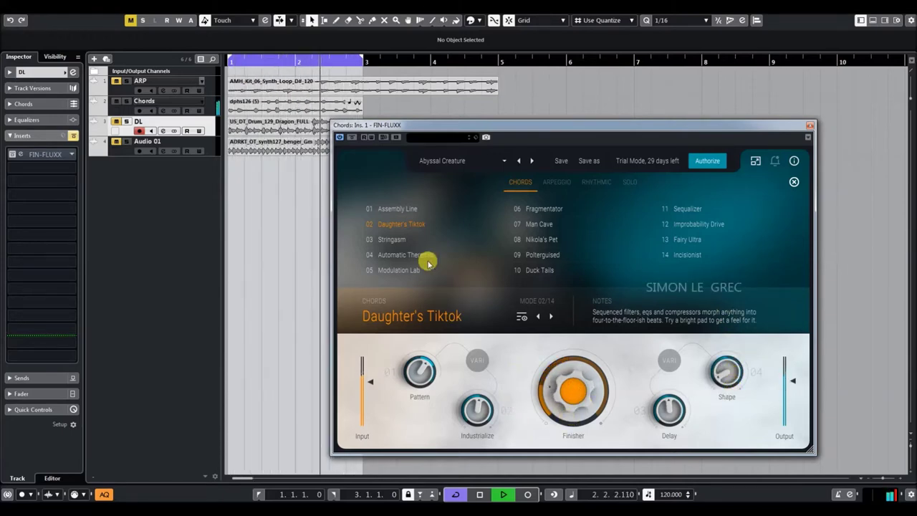
Load the Stringasm mode and adjust its Extrashine and Shape amounts.
click(392, 243)
drag(479, 411, 499, 431)
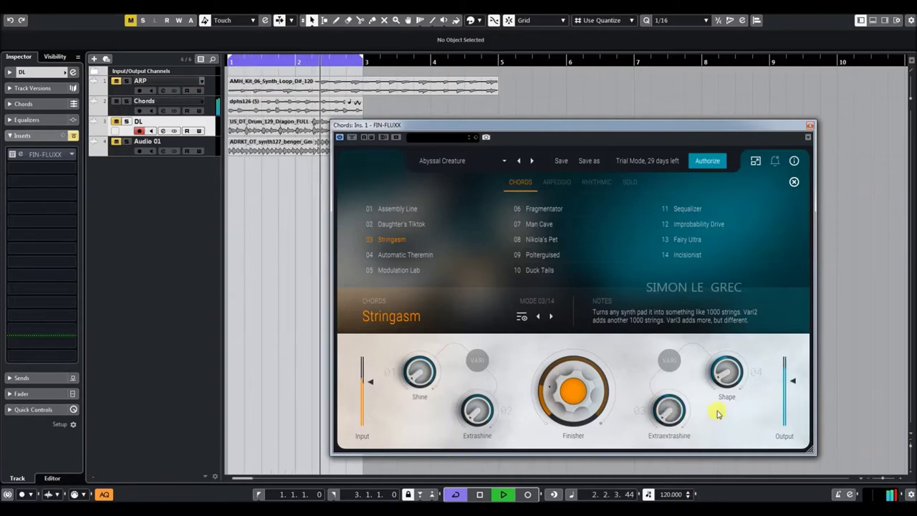
drag(730, 312, 720, 348)
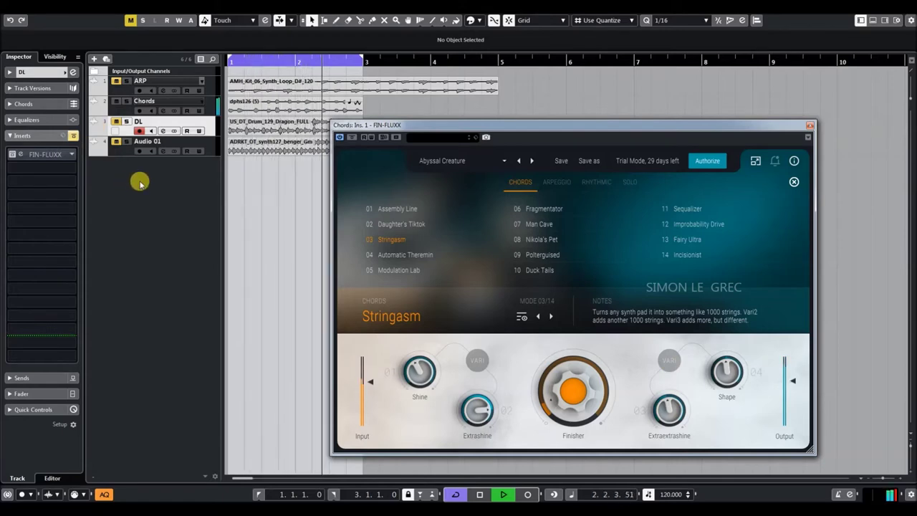
Select the Chords track and vary Stringasm's Shine, Extrashine, Extraextrashine and Shape, raising the Finisher before bringing it down to 0.
click(179, 105)
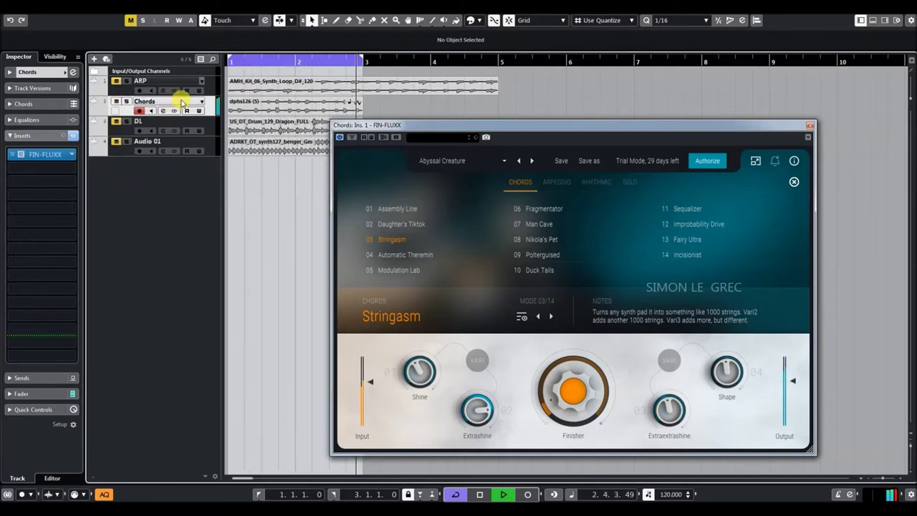
click(73, 135)
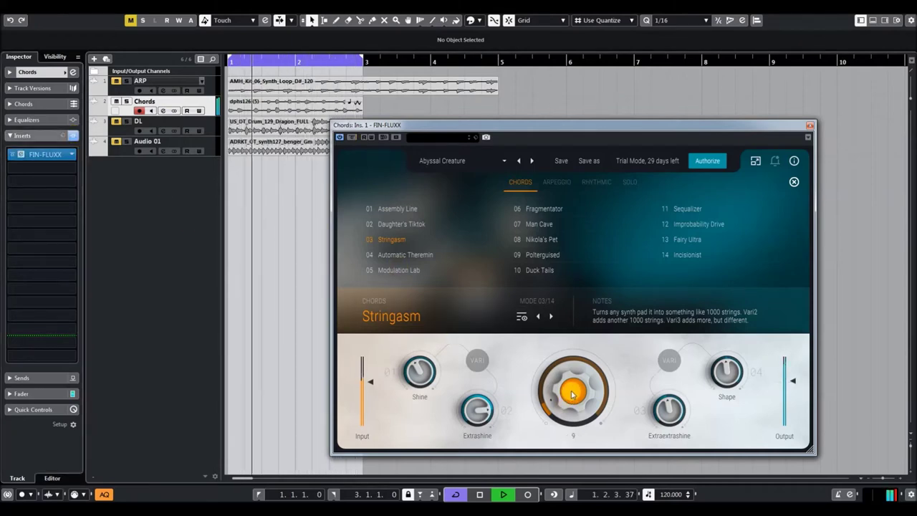
mouse_move(481, 417)
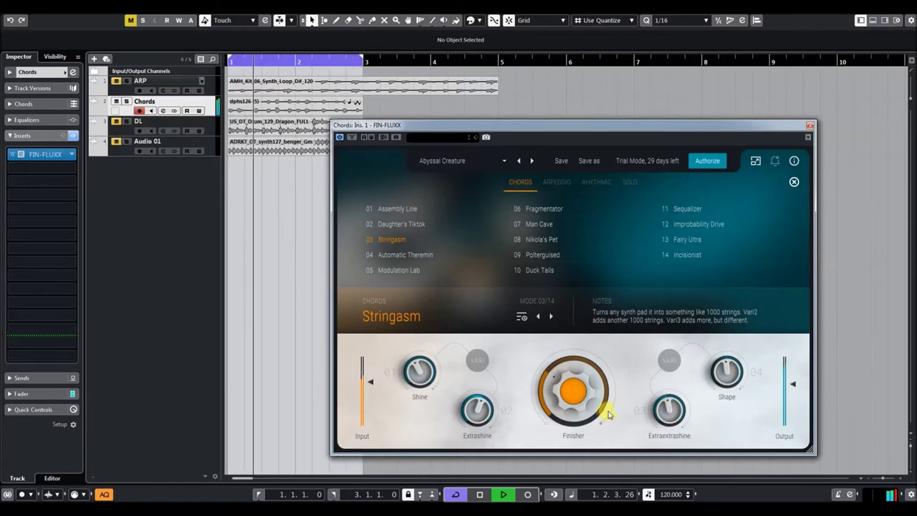
mouse_move(677, 449)
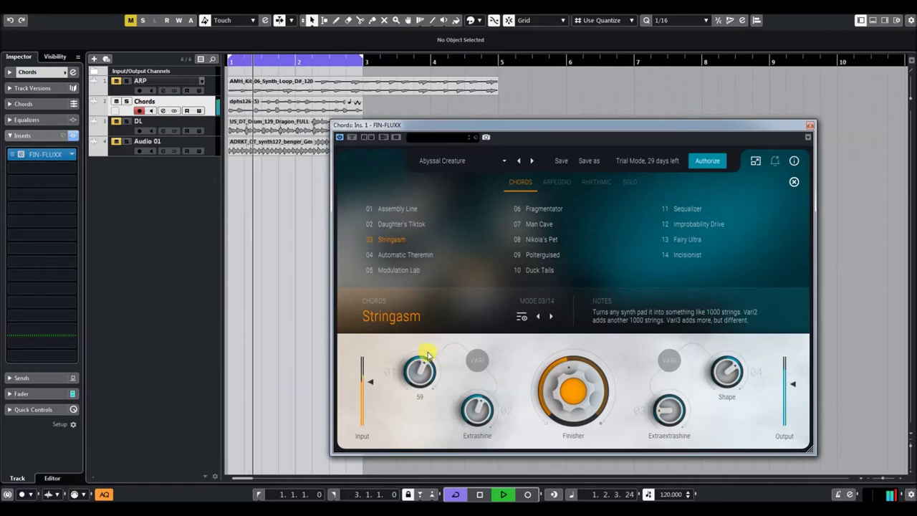
mouse_move(727, 365)
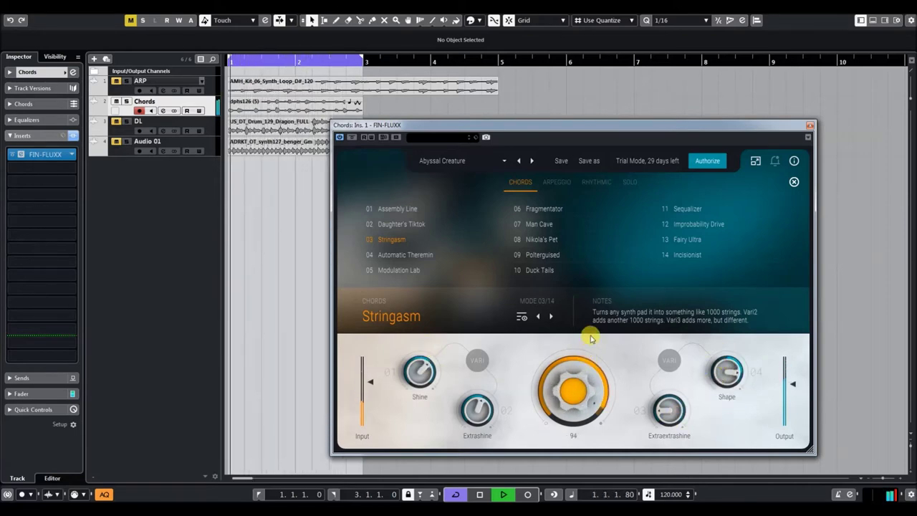
mouse_move(421, 367)
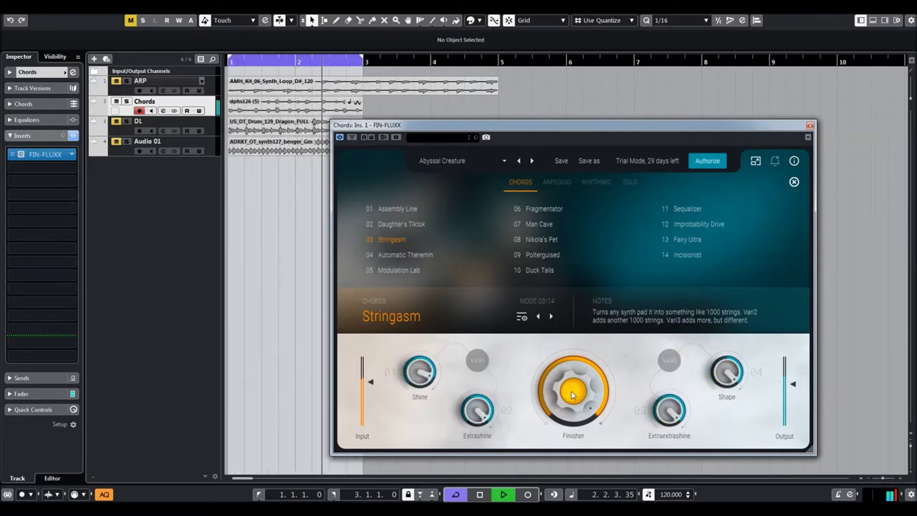
drag(573, 390, 573, 430)
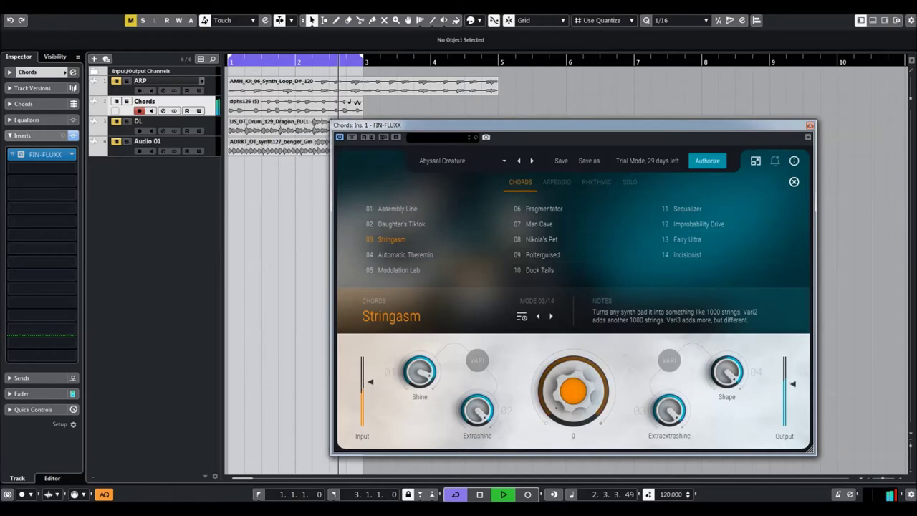
Load the Automatic Theremin mode, raise the Finisher slightly, lower Speed and set Shape to about 91.
click(392, 255)
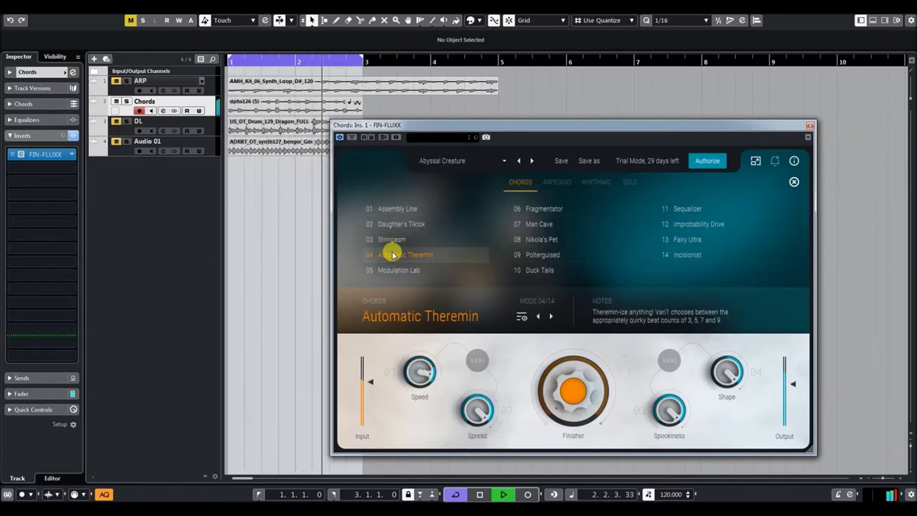
drag(575, 379, 572, 369)
drag(419, 375, 432, 442)
drag(728, 377, 731, 390)
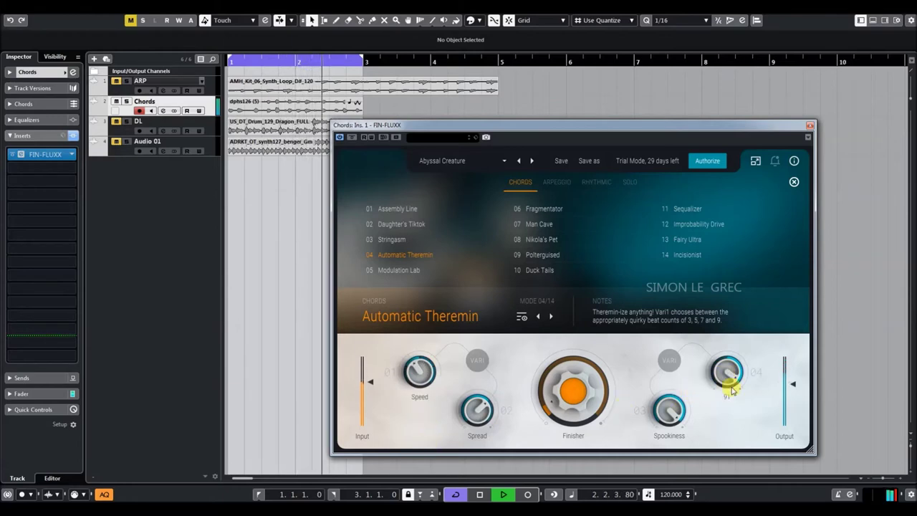
Lower Automatic Theremin's Spookiness, raise the Finisher and set Spread to 85.
drag(671, 403, 670, 462)
drag(575, 405, 577, 374)
drag(482, 407, 506, 494)
drag(501, 456, 526, 380)
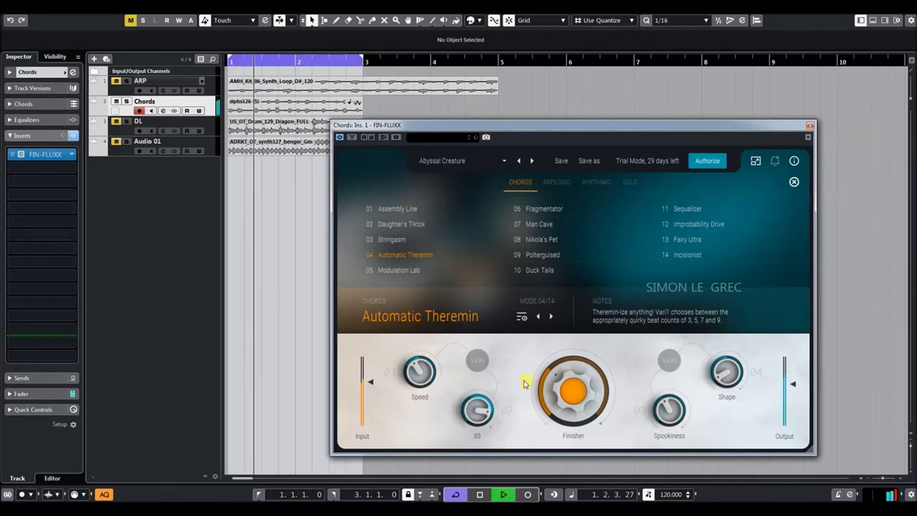
Raise Automatic Theremin's Speed, Shape and Finisher, and vary Spookiness up and back down.
drag(726, 368, 732, 334)
drag(669, 403, 680, 363)
drag(421, 372, 432, 330)
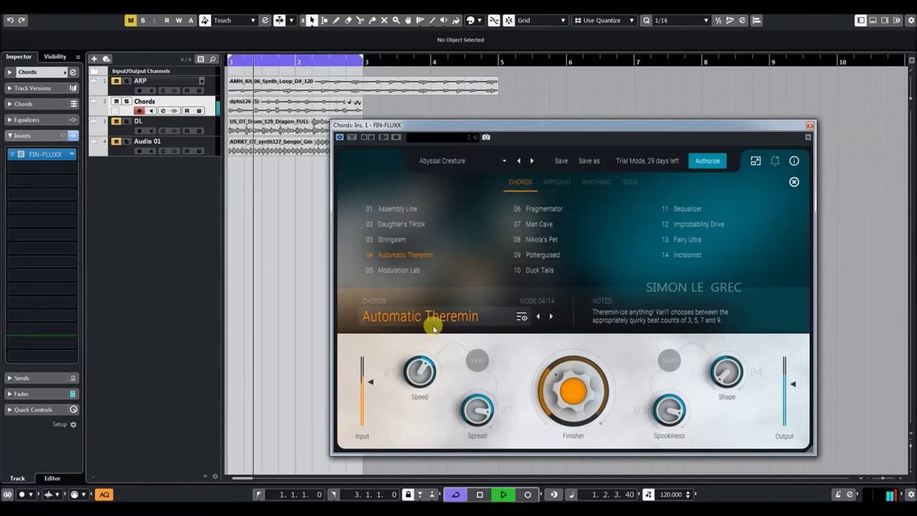
drag(564, 399, 577, 353)
drag(670, 415, 659, 488)
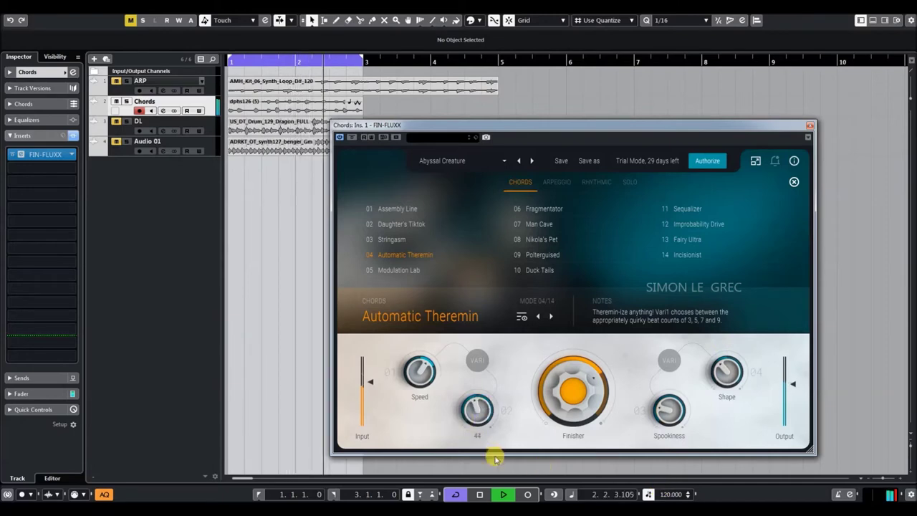
Load the Modulation Lab mode and raise its Drive to about the midpoint.
click(395, 273)
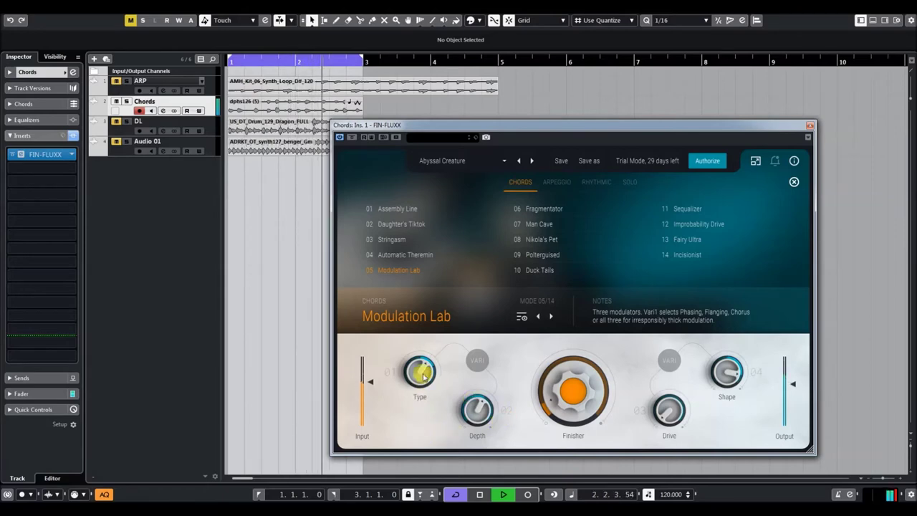
drag(672, 411, 731, 436)
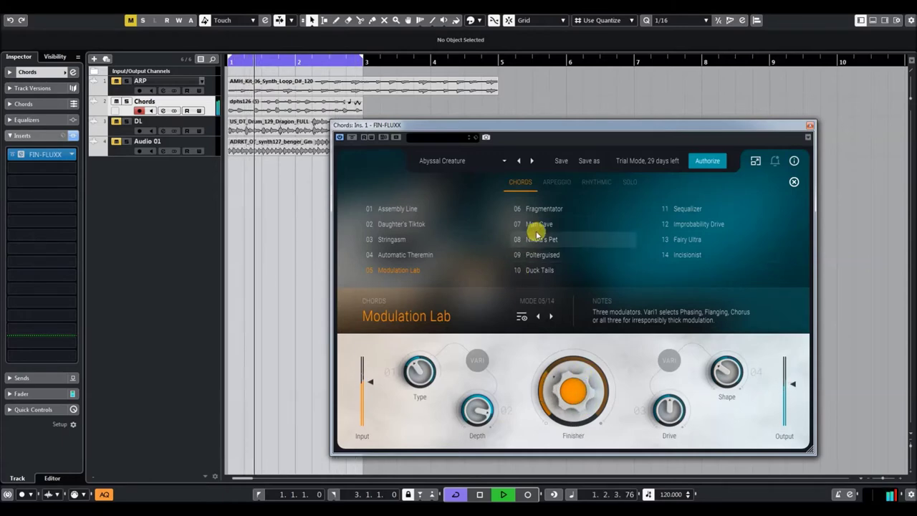
Load the Fragmentator mode, turn Randomizer down to Mostly8 and back to Mostly16, and set Spread to 82.
click(542, 209)
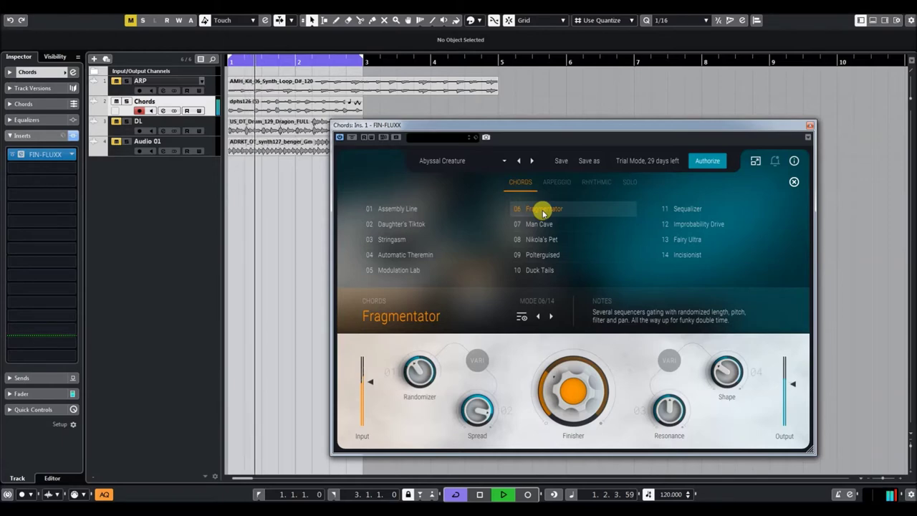
mouse_move(419, 380)
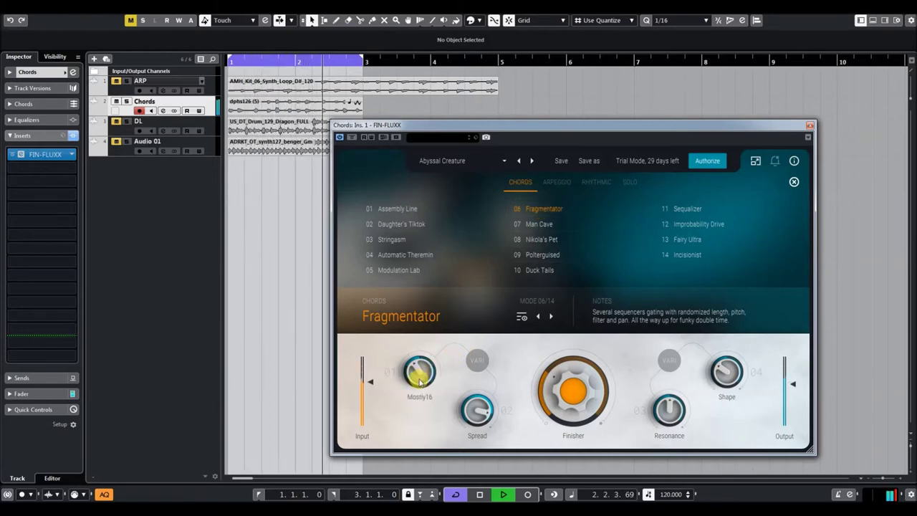
drag(421, 378, 434, 436)
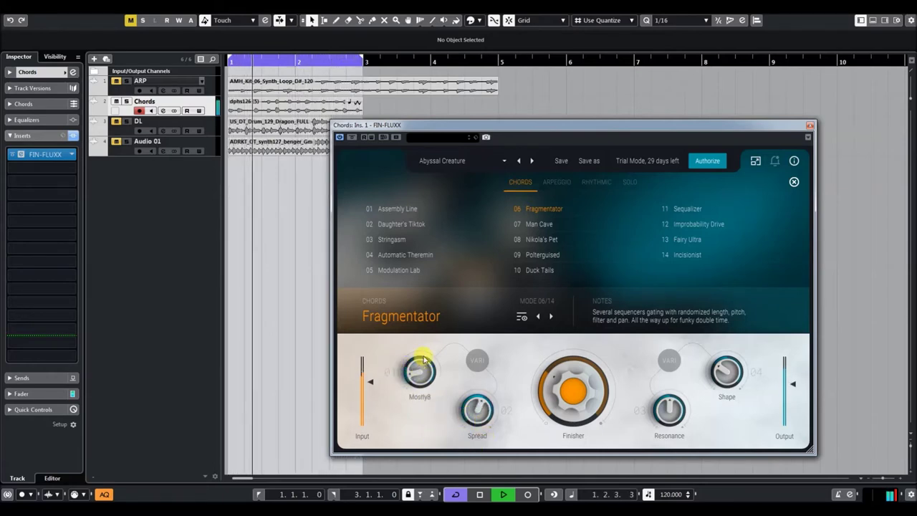
drag(482, 396, 486, 385)
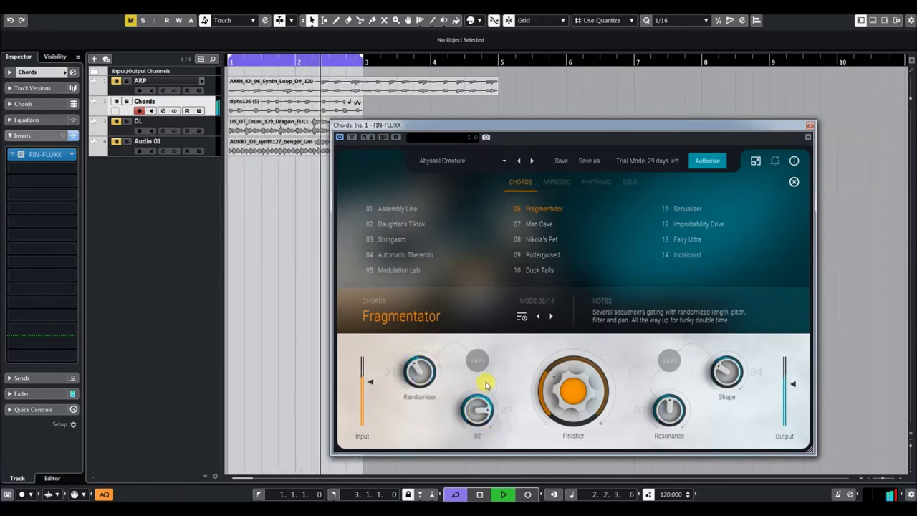
Raise Fragmentator's Shape in two passes and vary the Finisher slightly in between.
drag(727, 373, 732, 337)
drag(582, 388, 576, 406)
drag(725, 373, 726, 361)
drag(597, 387, 586, 378)
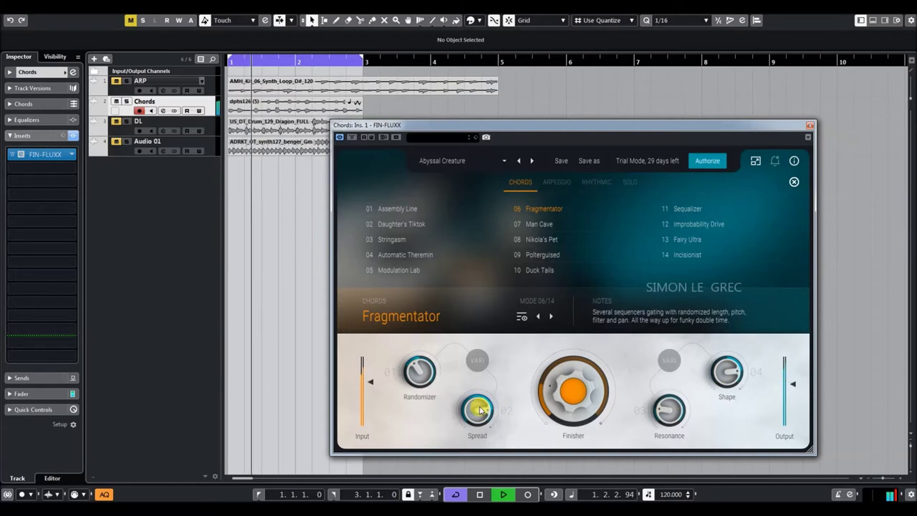
Raise Fragmentator's Resonance, Randomizer and Finisher, and sweep Spread up and back down to 10.
drag(669, 409, 669, 339)
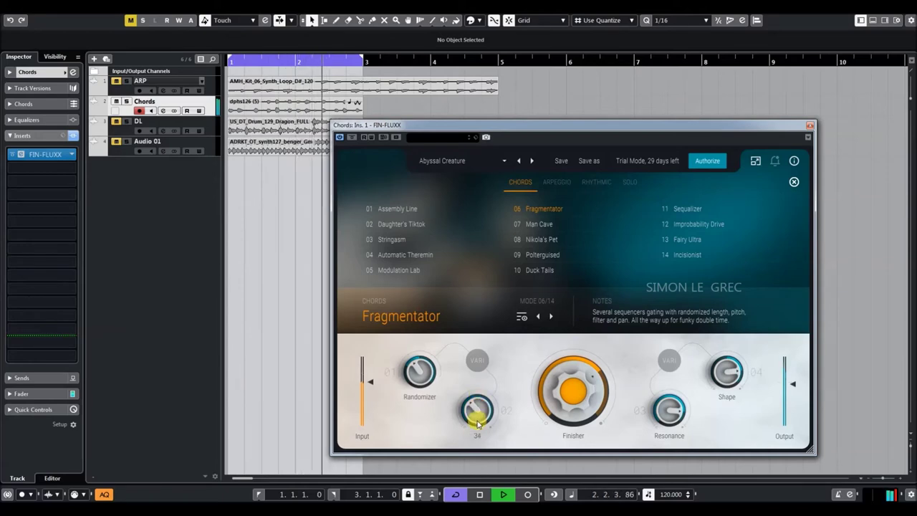
drag(475, 410, 490, 360)
drag(421, 371, 434, 348)
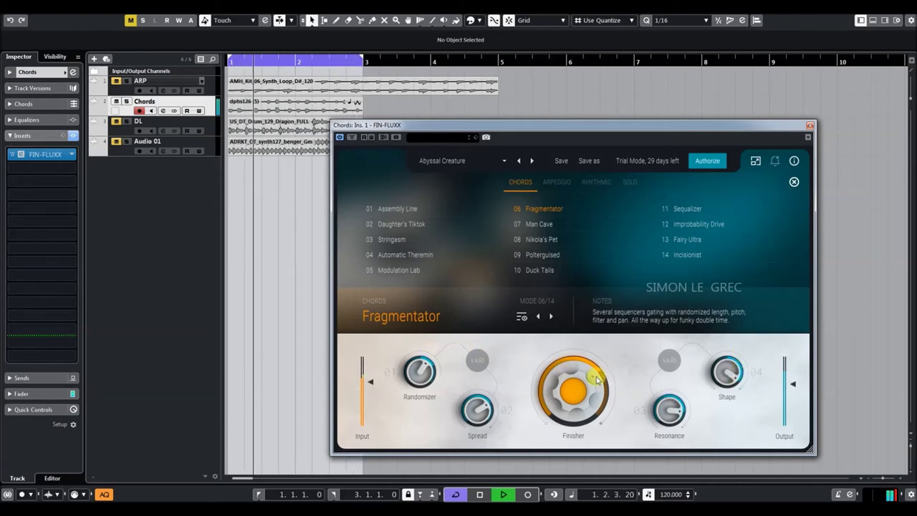
drag(556, 370, 575, 350)
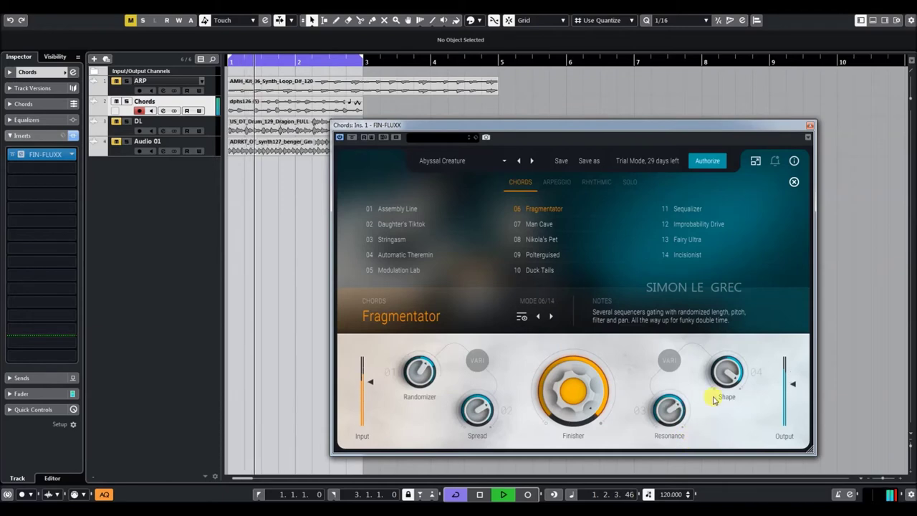
drag(487, 428, 479, 383)
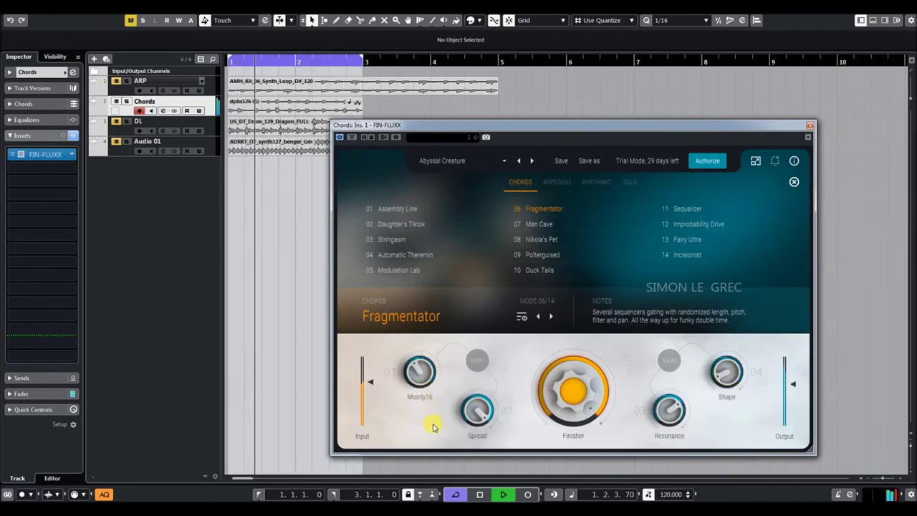
drag(463, 409, 484, 434)
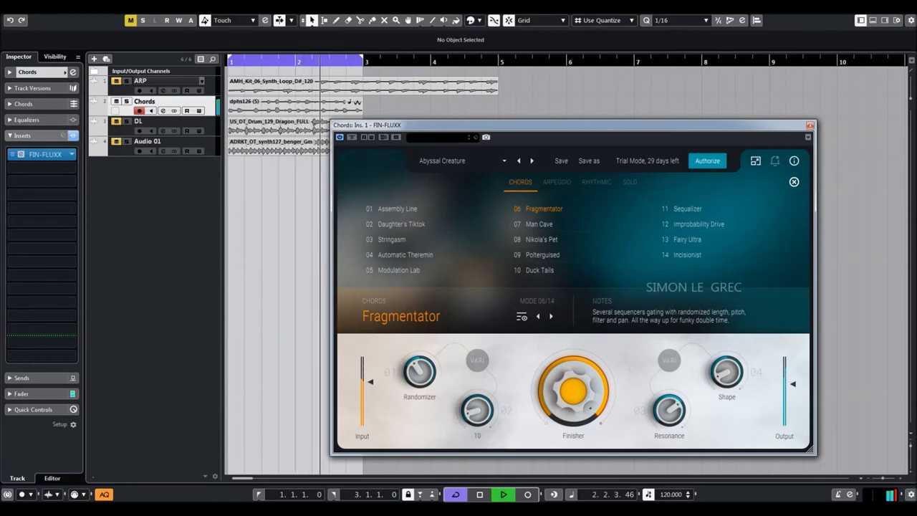
Load the Man Cave mode, lower Prolong and set Shape to about 66.
click(538, 227)
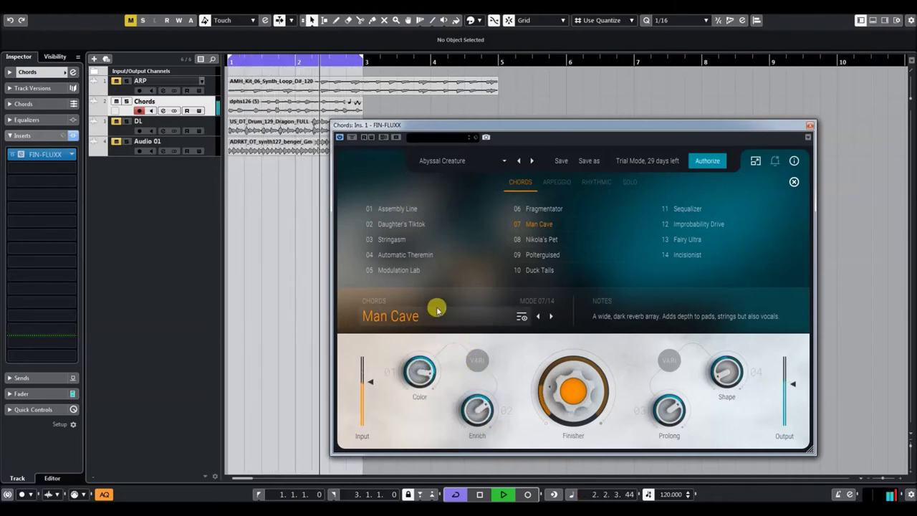
drag(677, 421, 686, 491)
drag(734, 364, 740, 288)
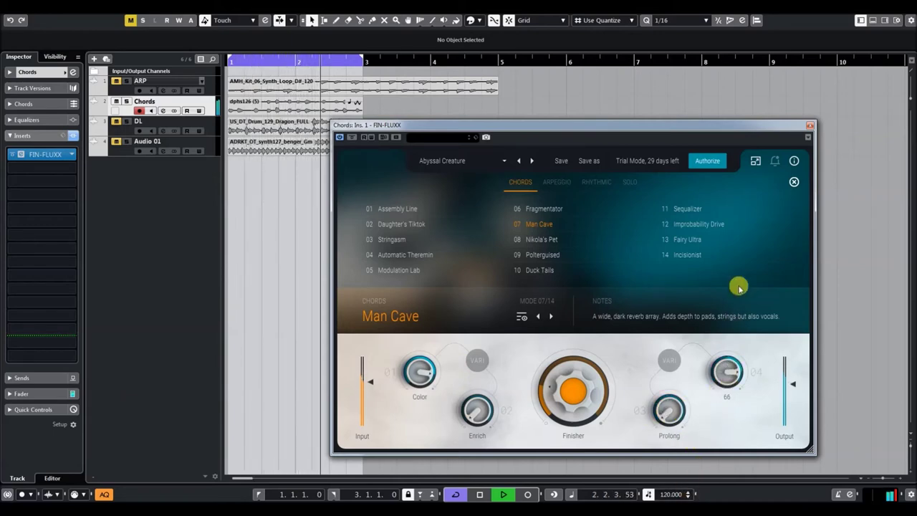
Sweep Man Cave's Finisher up and back down to about 12, and raise Prolong.
drag(578, 389, 590, 301)
drag(601, 403, 591, 472)
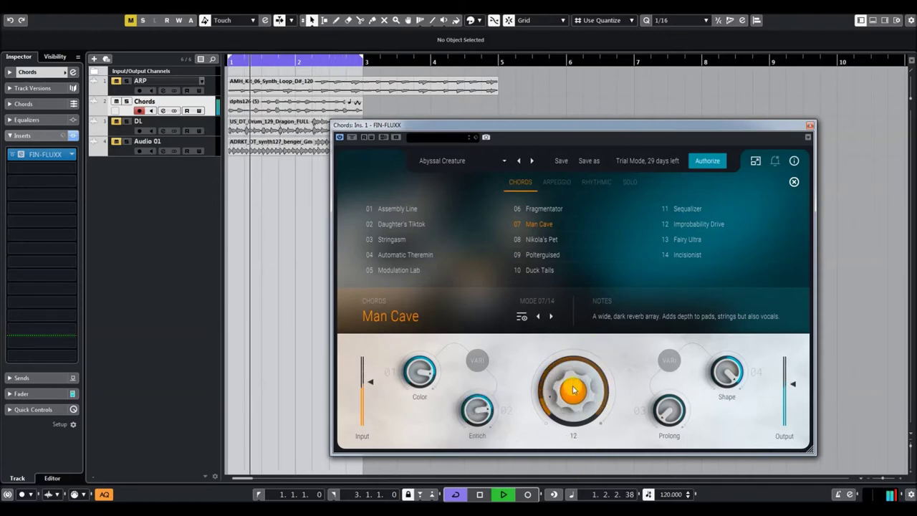
drag(665, 411, 688, 310)
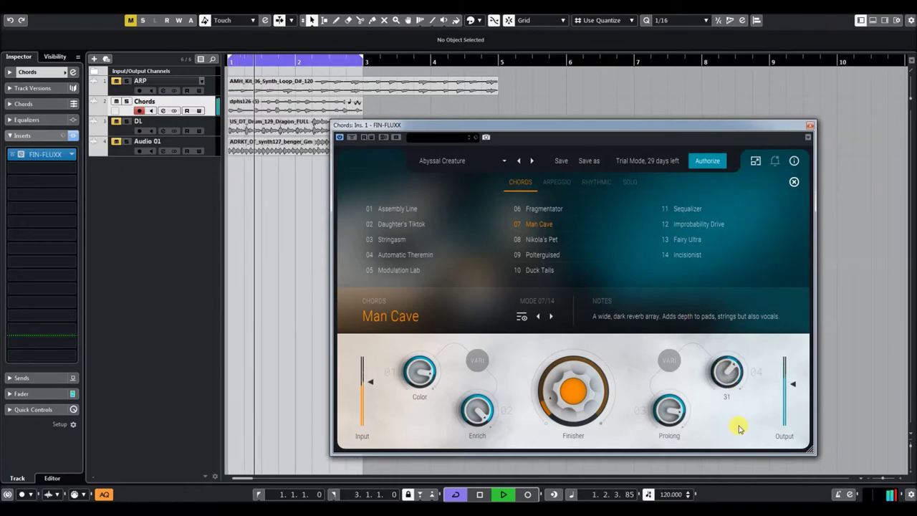
Load the Nikola's Pet mode from the Chords modes.
click(541, 241)
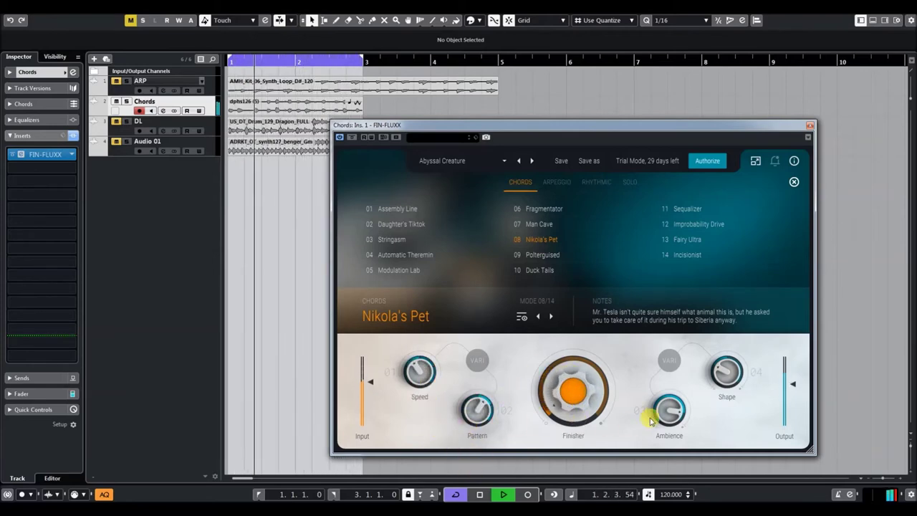
Load the Polterguised mode, raise Castleverb, vary the Finisher, lower Bonusghost and set Shape to about -46.
click(544, 255)
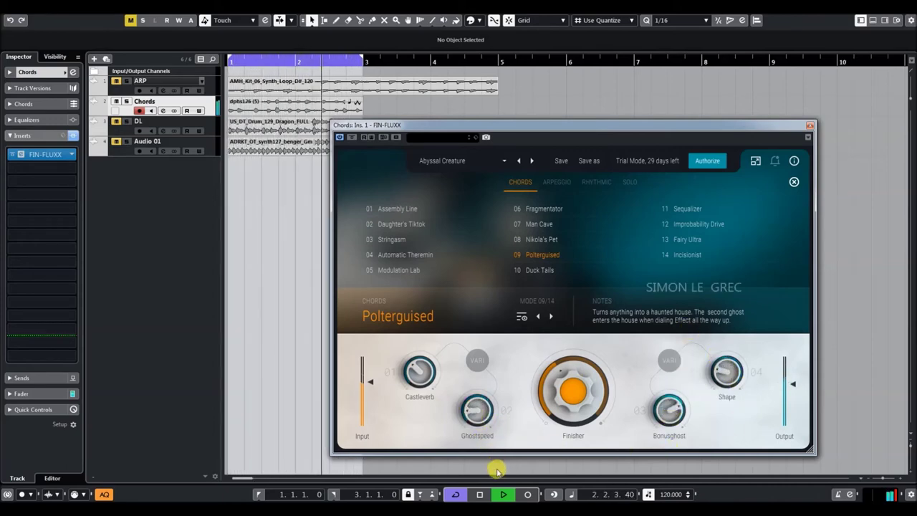
drag(430, 374, 431, 344)
drag(566, 391, 587, 321)
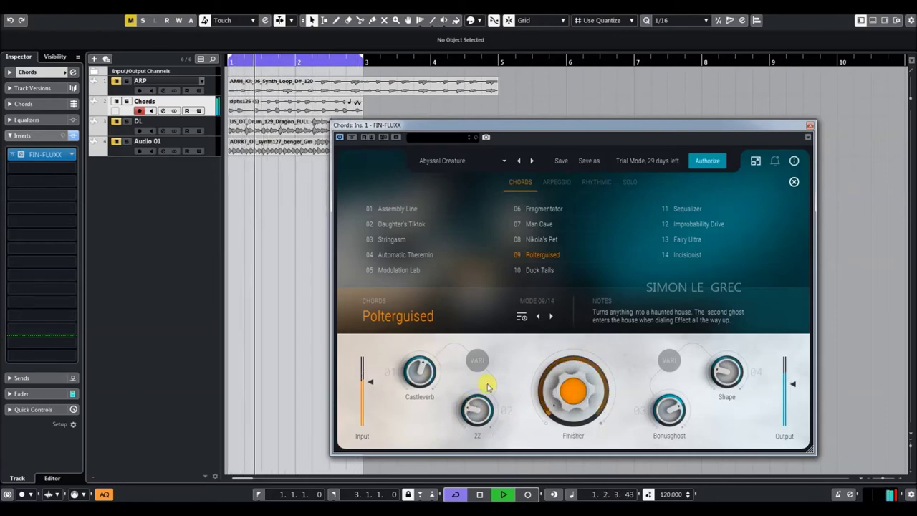
drag(681, 421, 696, 494)
drag(729, 368, 732, 355)
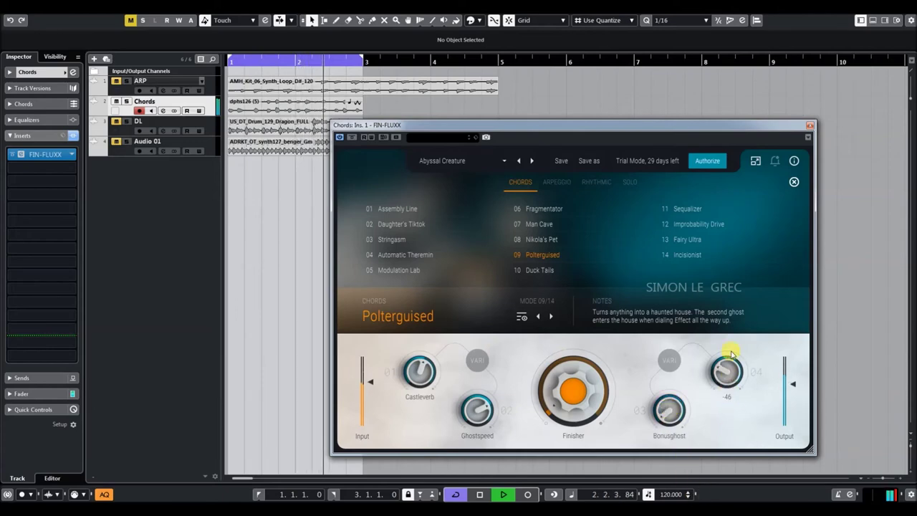
Load the Duck Tails mode, set the Finisher to about 48, lower Timing and raise Fidelity.
click(537, 270)
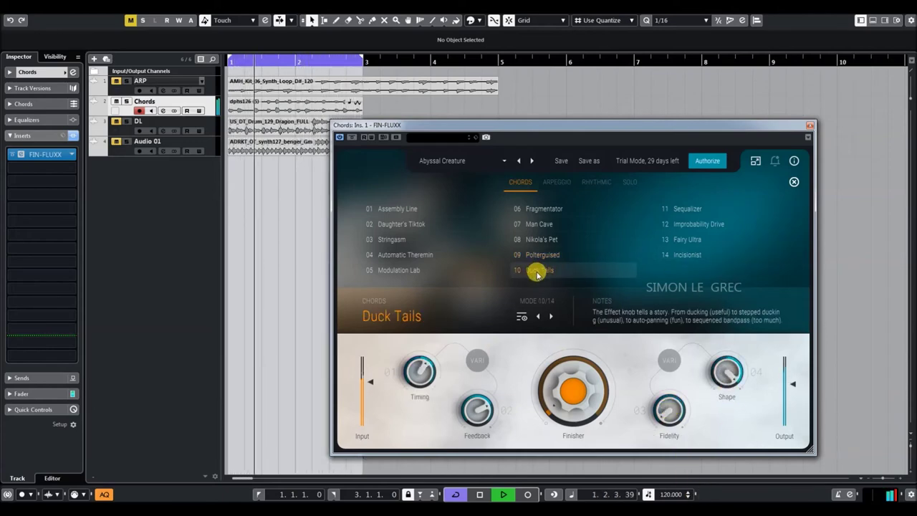
drag(580, 355, 576, 342)
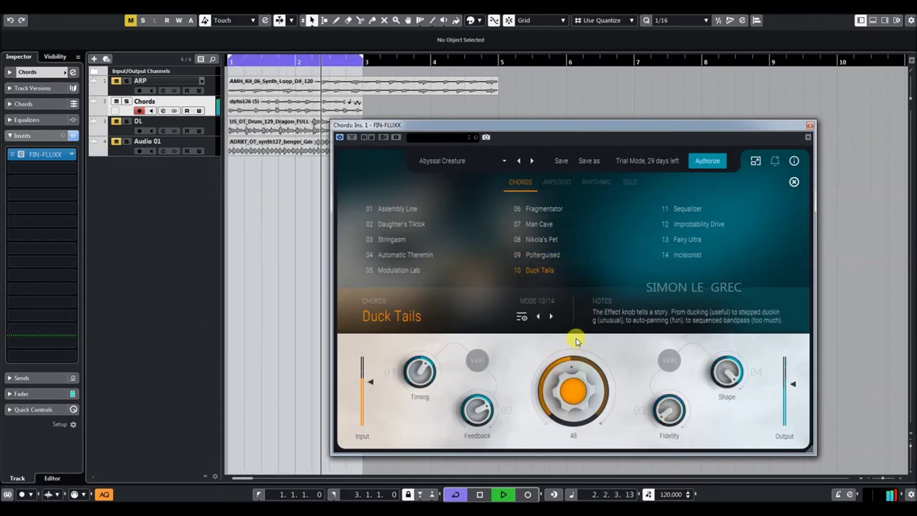
drag(422, 369, 434, 436)
drag(668, 412, 684, 354)
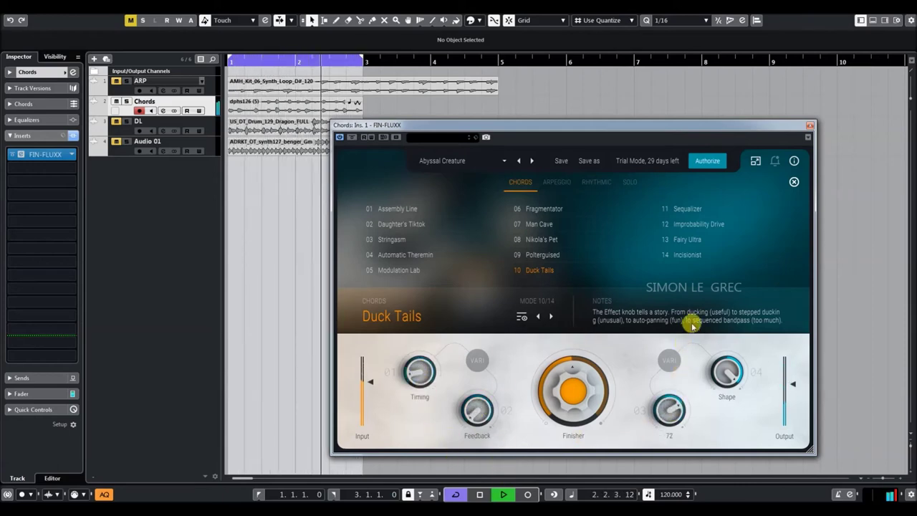
Lower Duck Tails' Shape, raise Timing, and sweep the Finisher up and back down.
drag(732, 396, 732, 405)
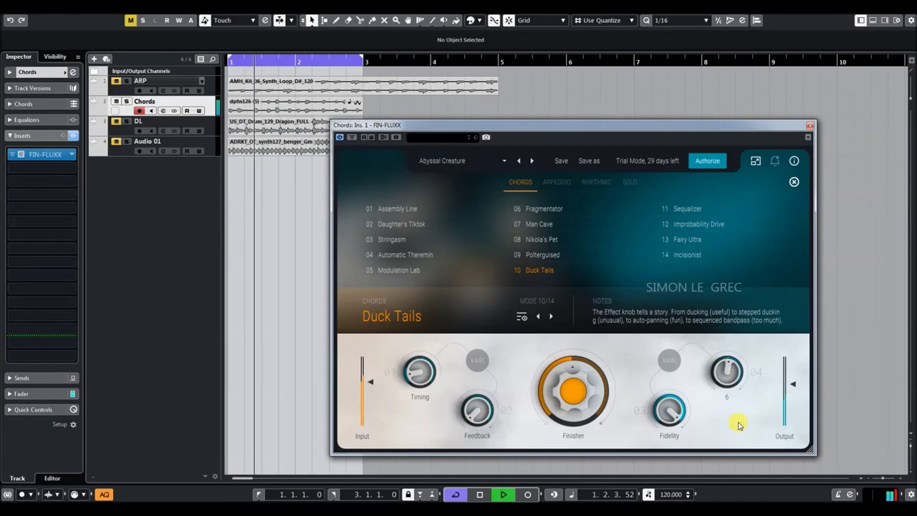
drag(600, 401, 600, 285)
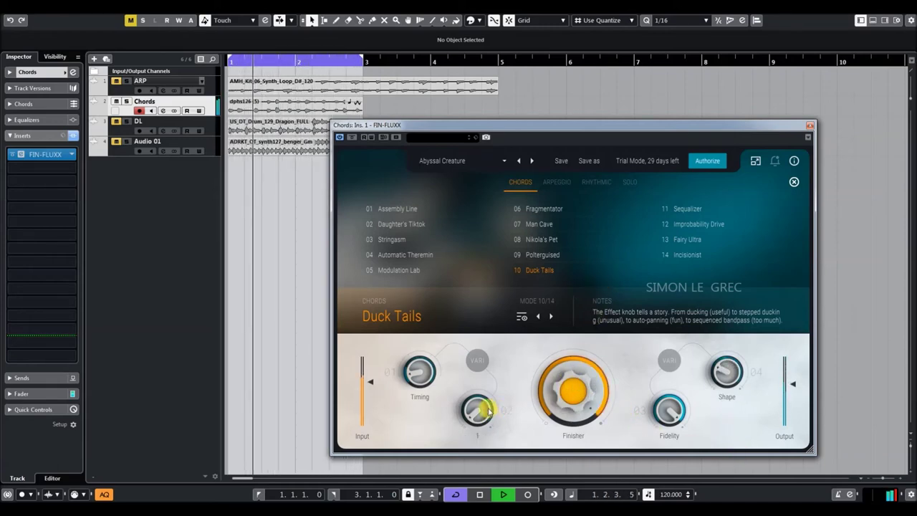
drag(429, 372, 433, 288)
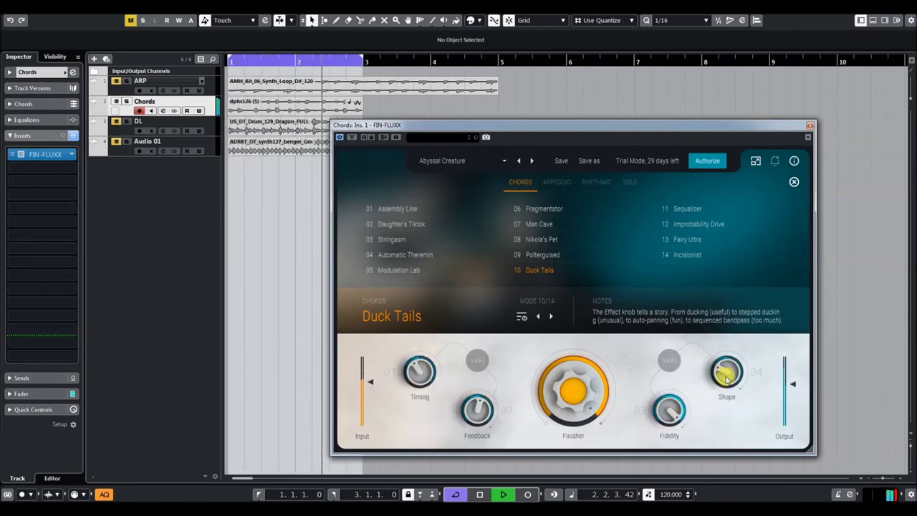
drag(593, 399, 591, 423)
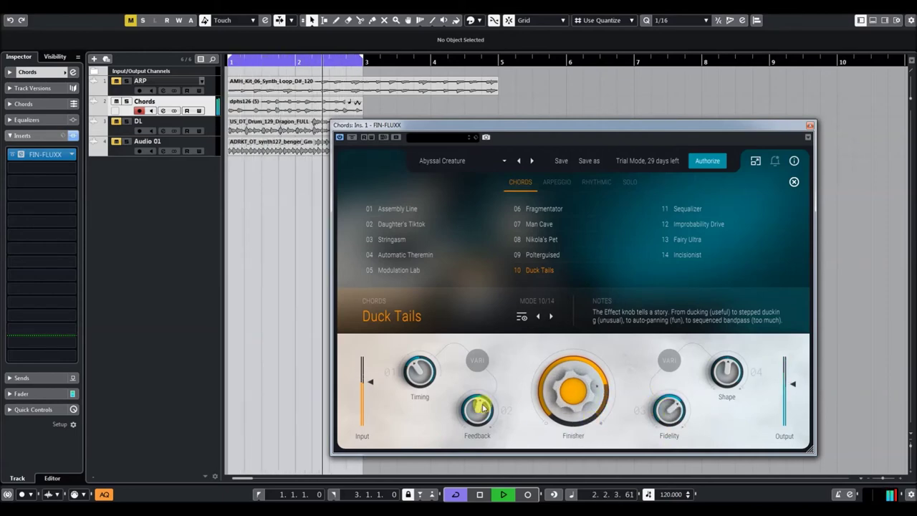
drag(592, 405, 590, 474)
Load the Sequalizer mode, and sweep its Finisher, Stutter and Shape up and back down, taking the Finisher to about 95.
click(689, 207)
drag(571, 387, 566, 339)
drag(678, 410, 684, 348)
drag(719, 388, 736, 332)
drag(733, 364, 761, 459)
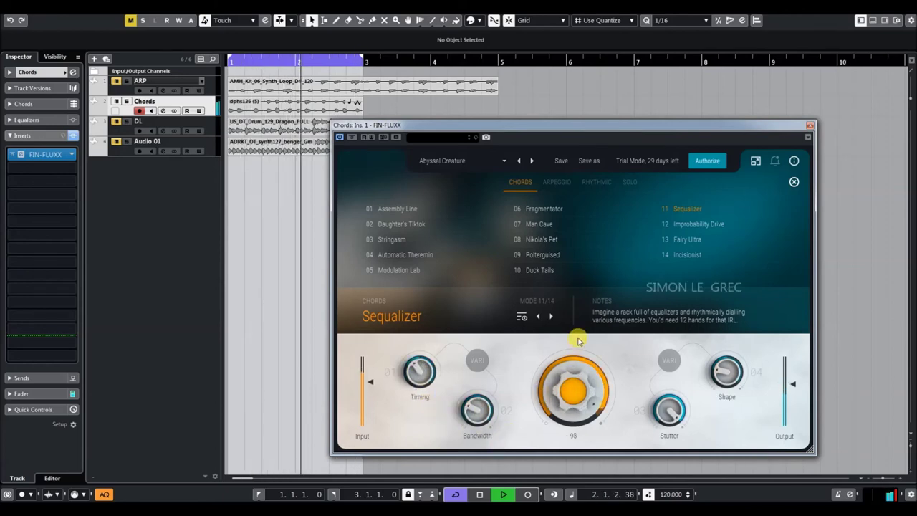
drag(671, 445, 669, 489)
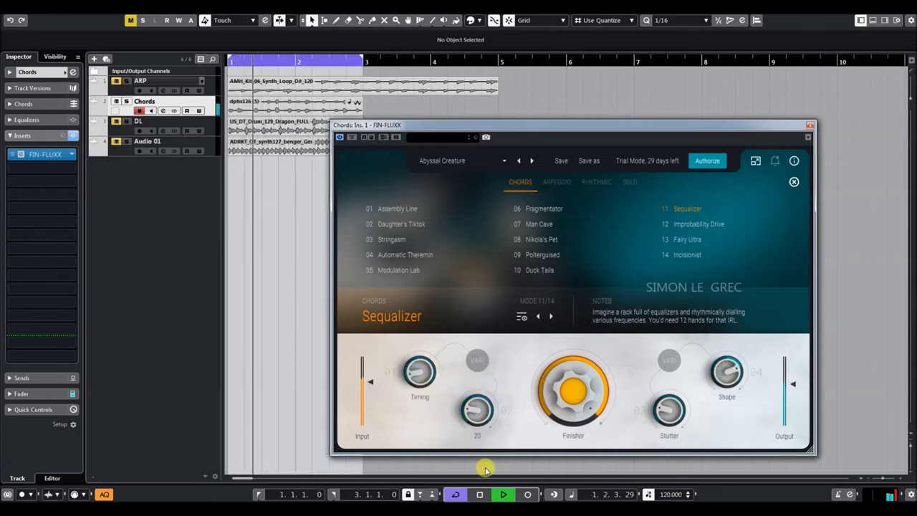
drag(581, 479, 583, 484)
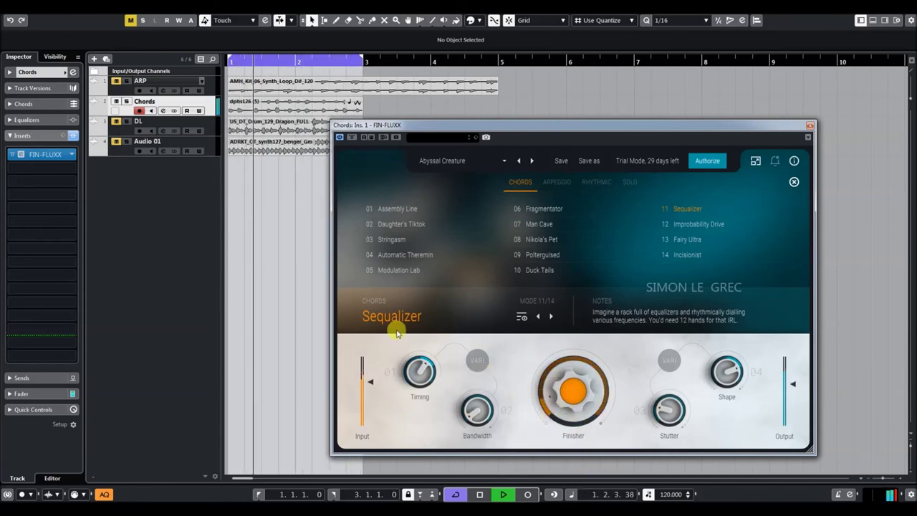
Bypass and re-enable the Chords track's inserts to compare, and raise Sequalizer's Stutter and Finisher.
click(73, 135)
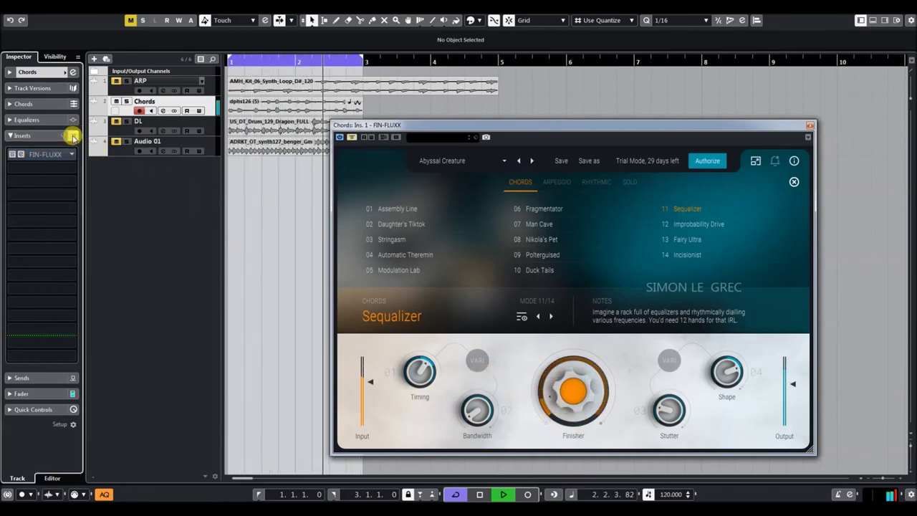
click(73, 135)
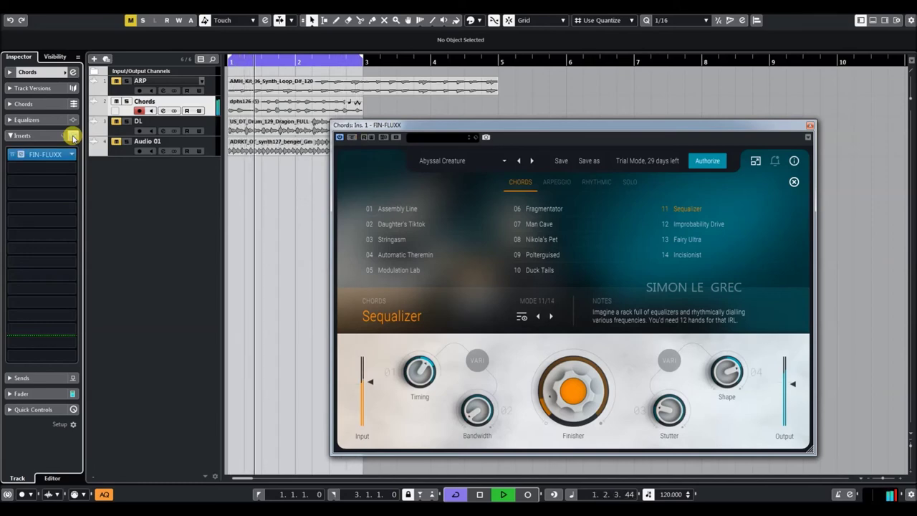
drag(655, 411, 672, 392)
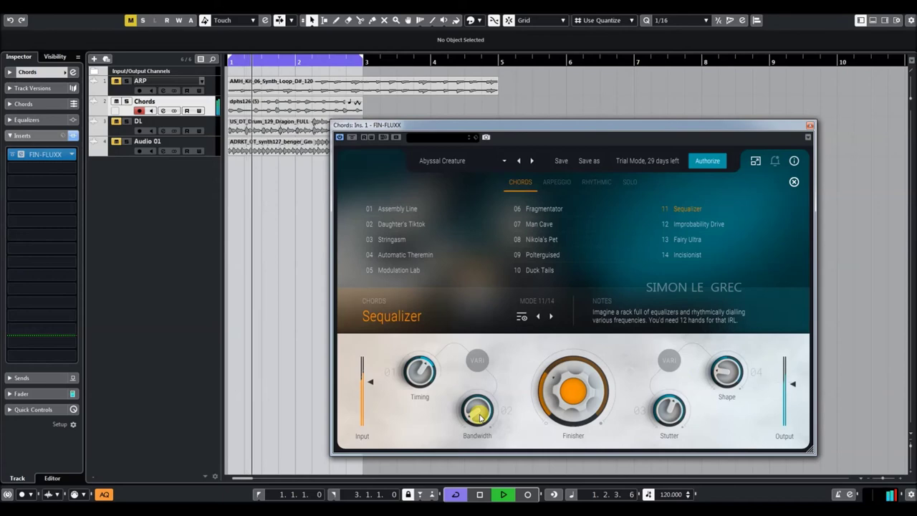
drag(581, 404, 575, 382)
Load the Improbability Drive mode, raise the Finisher and turn Color down.
click(684, 224)
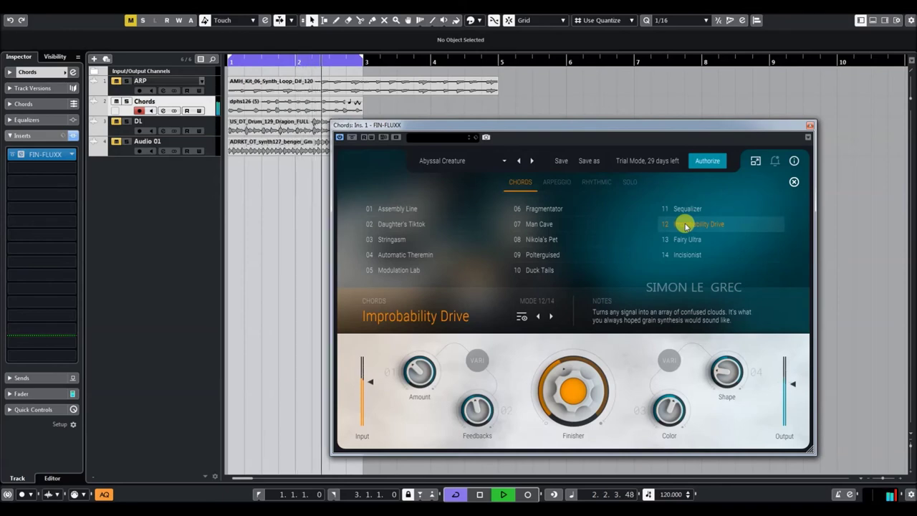
drag(578, 387, 579, 371)
drag(579, 331, 580, 341)
drag(672, 410, 680, 469)
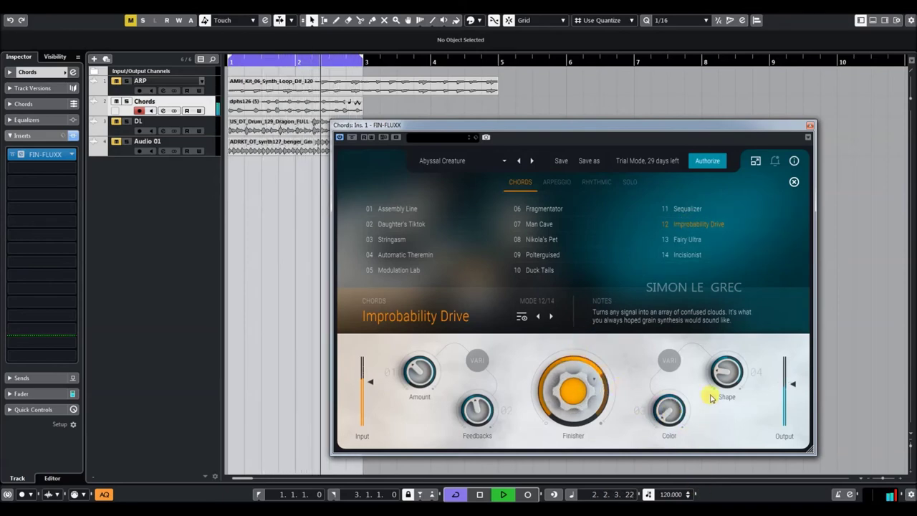
Raise Improbability Drive's Feedbacks, and lower its Finisher and Shape.
drag(488, 414, 489, 368)
drag(581, 383, 579, 459)
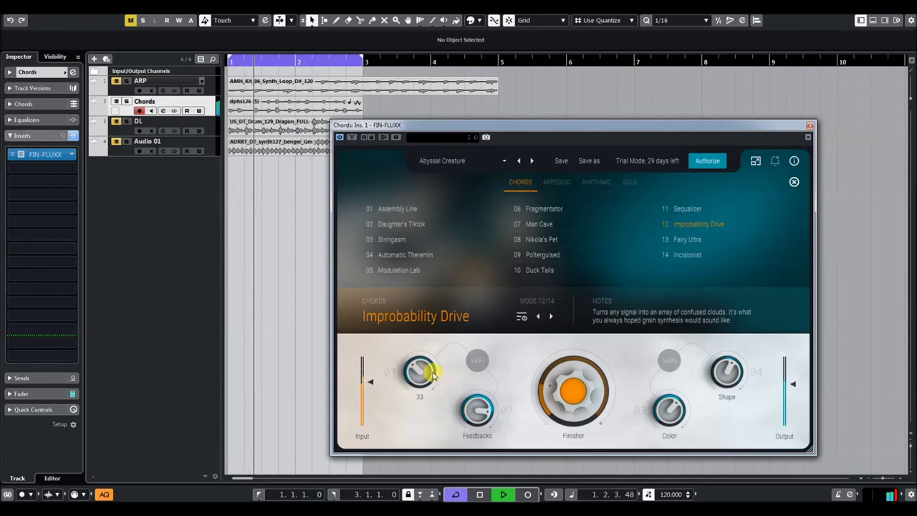
drag(736, 366, 749, 419)
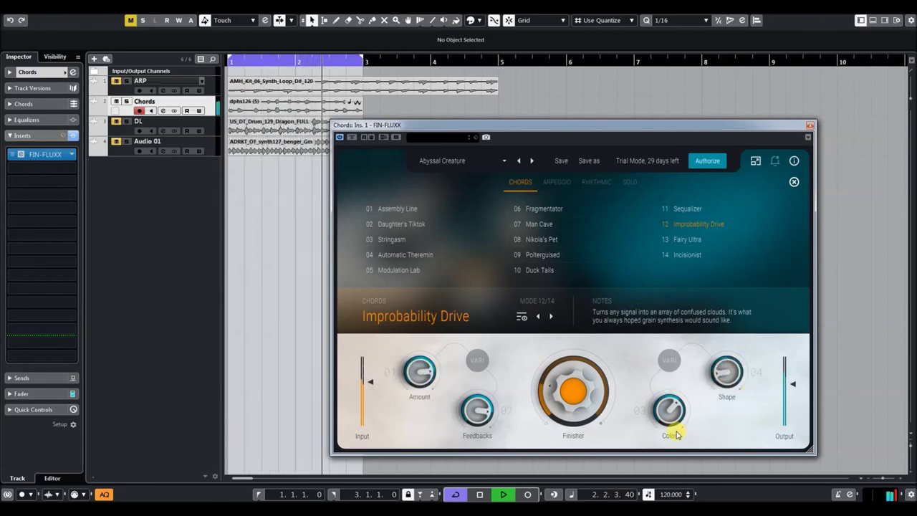
Load the Fairy Ultra mode, raise its Finisher slightly, lower Spirituality and raise Shape.
click(686, 239)
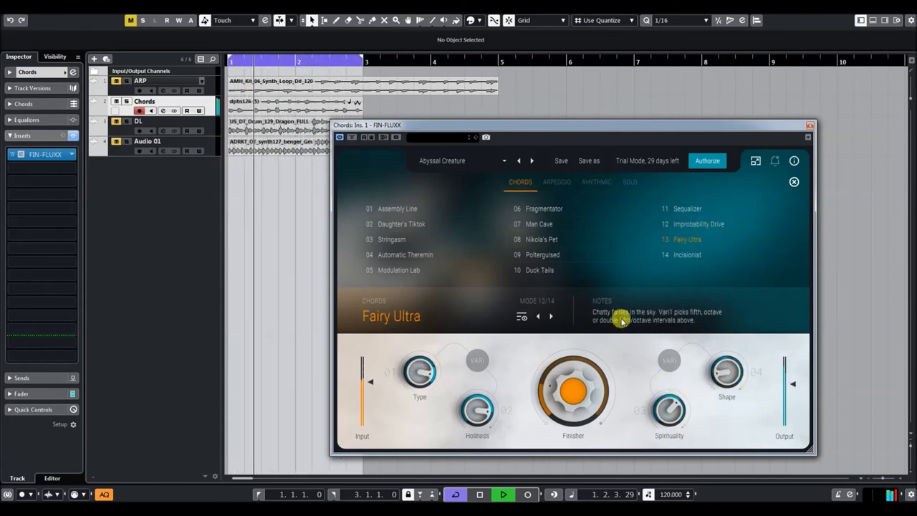
mouse_move(581, 384)
mouse_down()
mouse_move(573, 412)
mouse_move(581, 378)
mouse_up()
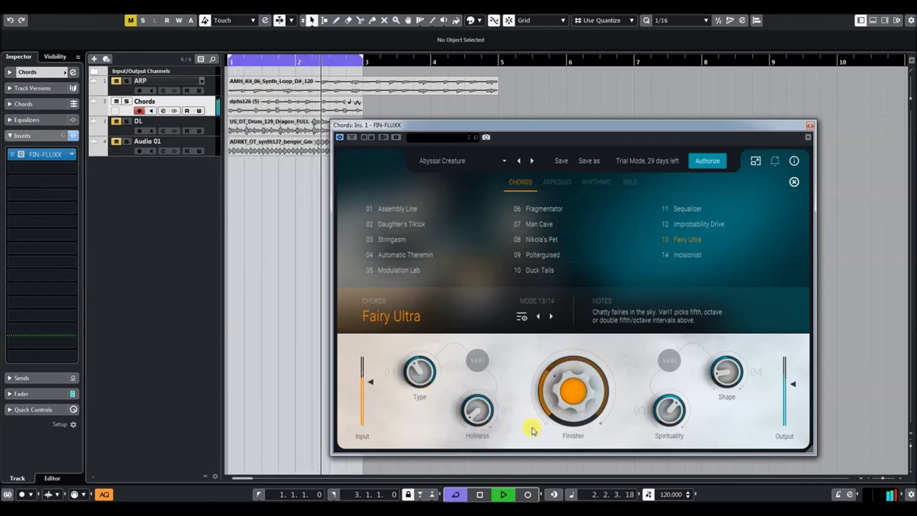
drag(679, 438, 689, 465)
drag(729, 375, 728, 335)
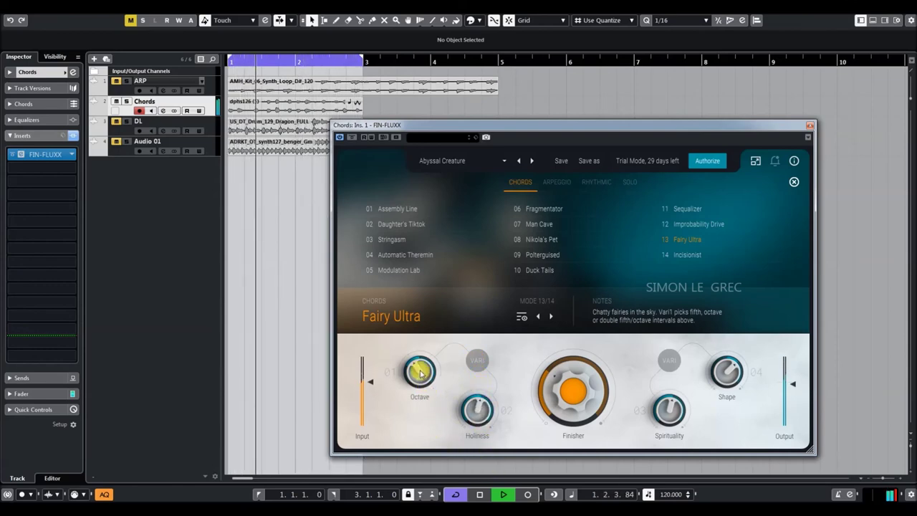
Turn Fairy Ultra's Type fully down and up to 2xFifth, lower Holiness and raise the Finisher.
drag(419, 371, 421, 402)
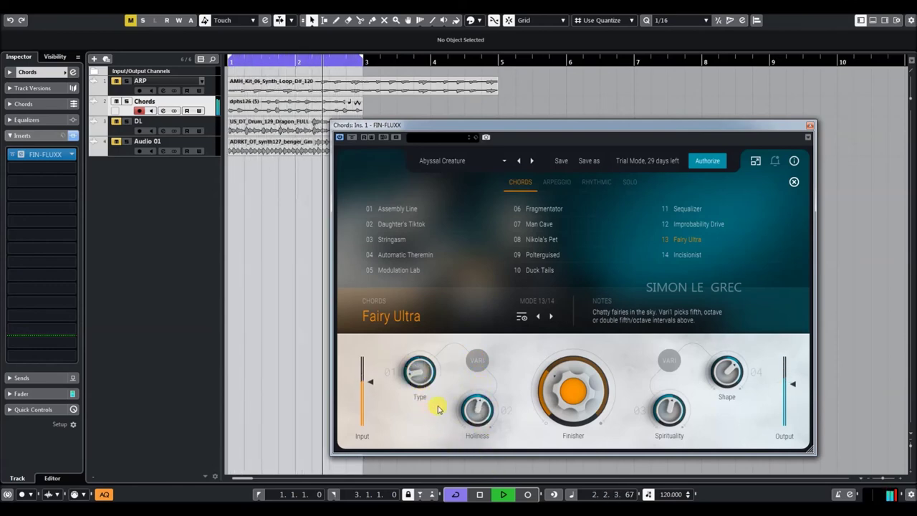
drag(420, 373, 435, 313)
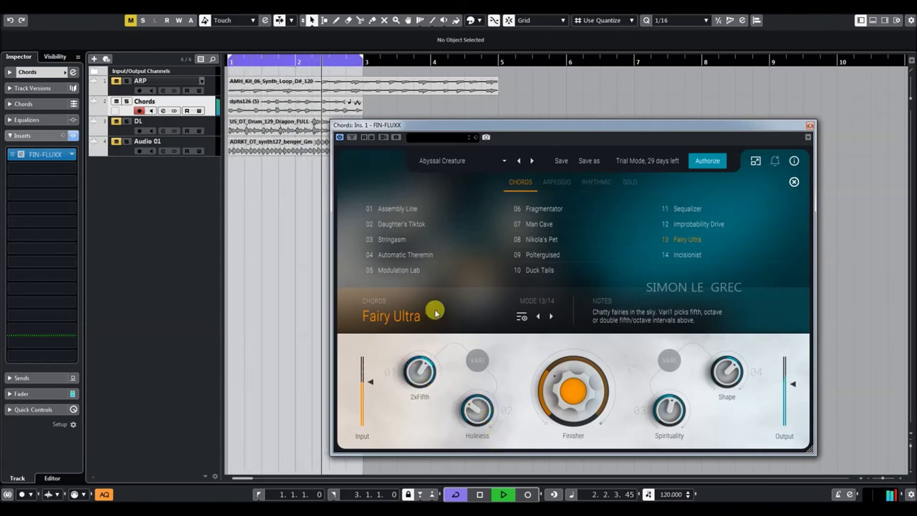
drag(477, 410, 479, 427)
drag(575, 396, 584, 336)
Load the Incisionist mode, lower its Finisher, raise Length, and sweep Randomization down and back up.
click(684, 254)
drag(573, 387, 581, 465)
drag(477, 416, 486, 340)
drag(669, 409, 666, 433)
drag(736, 431, 737, 438)
drag(664, 412, 666, 355)
Sweep Incisionist's Finisher down and up to a high setting, adjust Depth, and turn Length down.
drag(577, 379, 584, 424)
drag(440, 388, 416, 324)
drag(570, 399, 583, 291)
drag(477, 410, 486, 459)
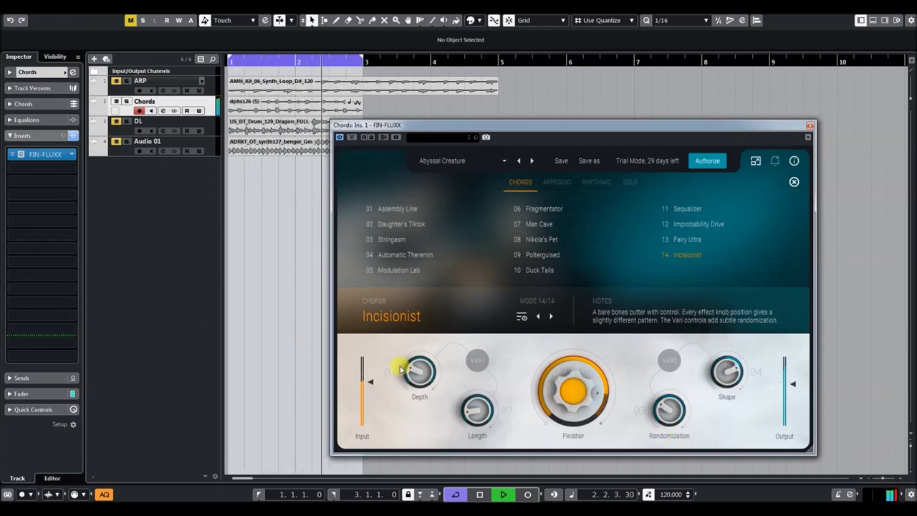
Bypass and re-enable the Chords track's inserts to compare, and lower Incisionist's Shape and Randomization.
click(73, 136)
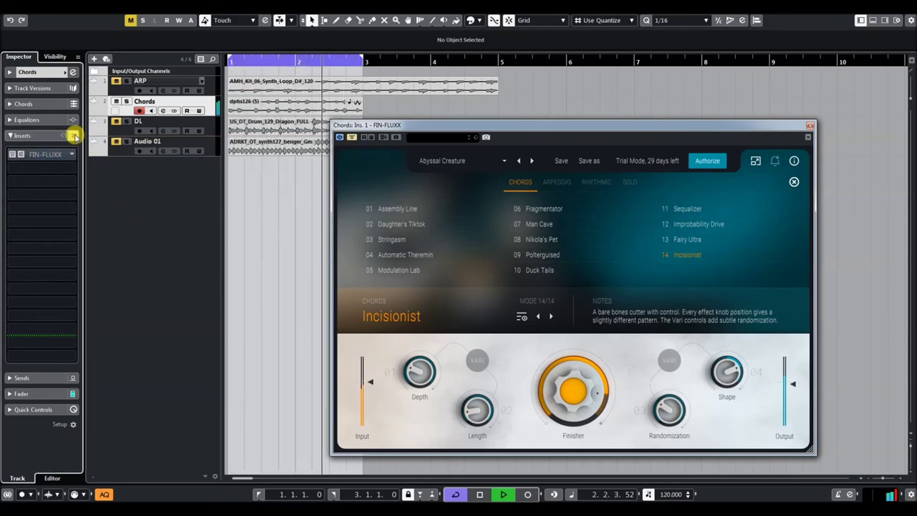
click(74, 135)
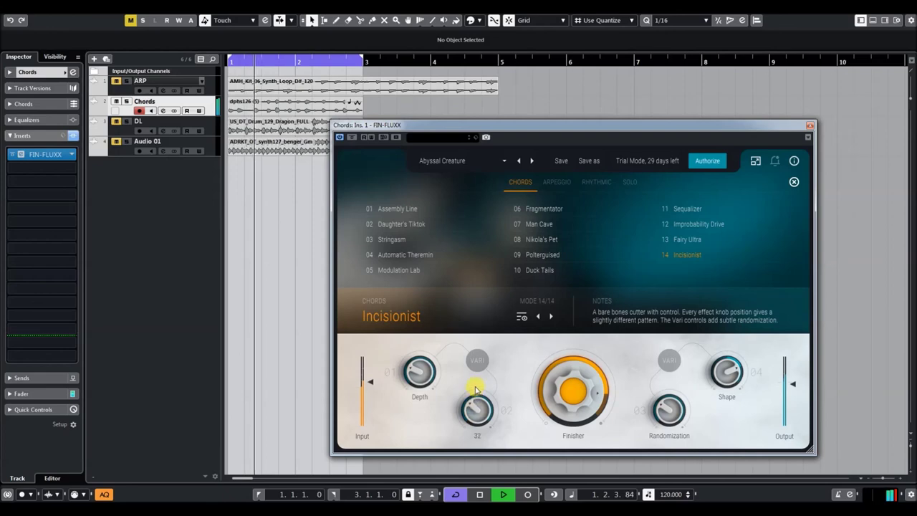
drag(728, 373, 731, 366)
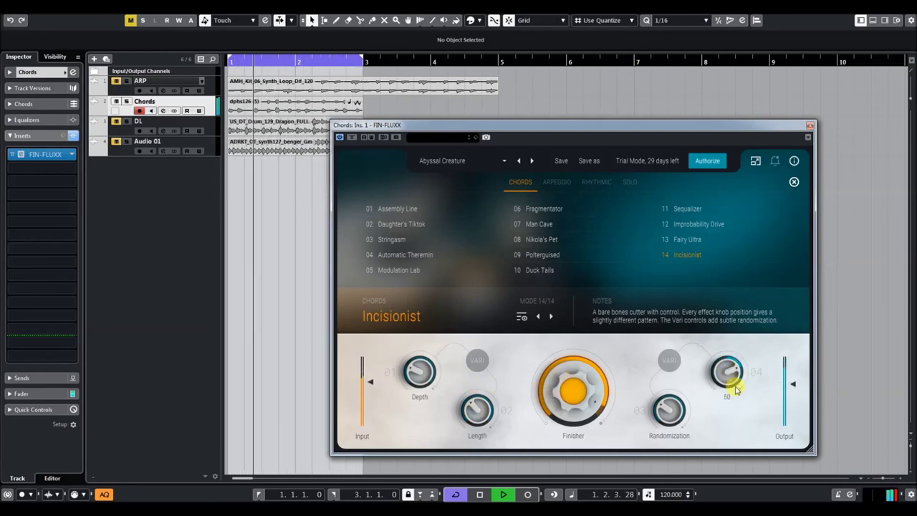
drag(682, 398, 693, 438)
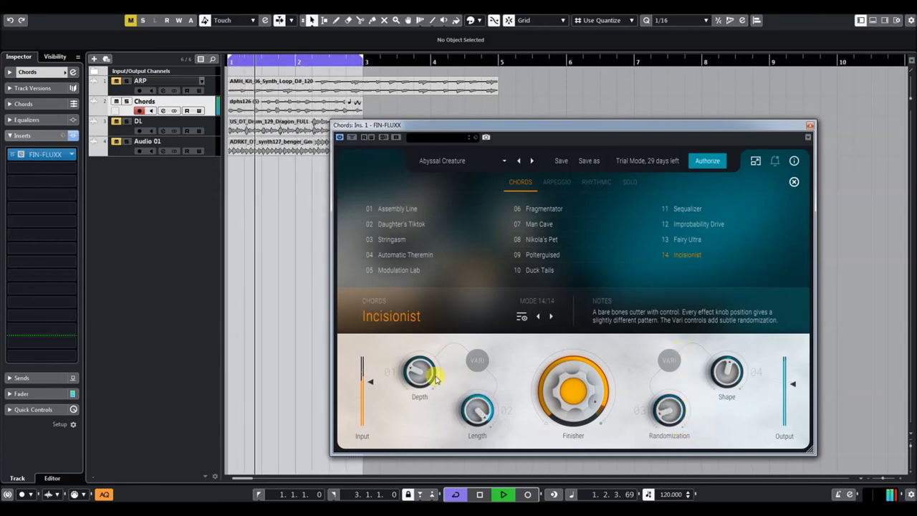